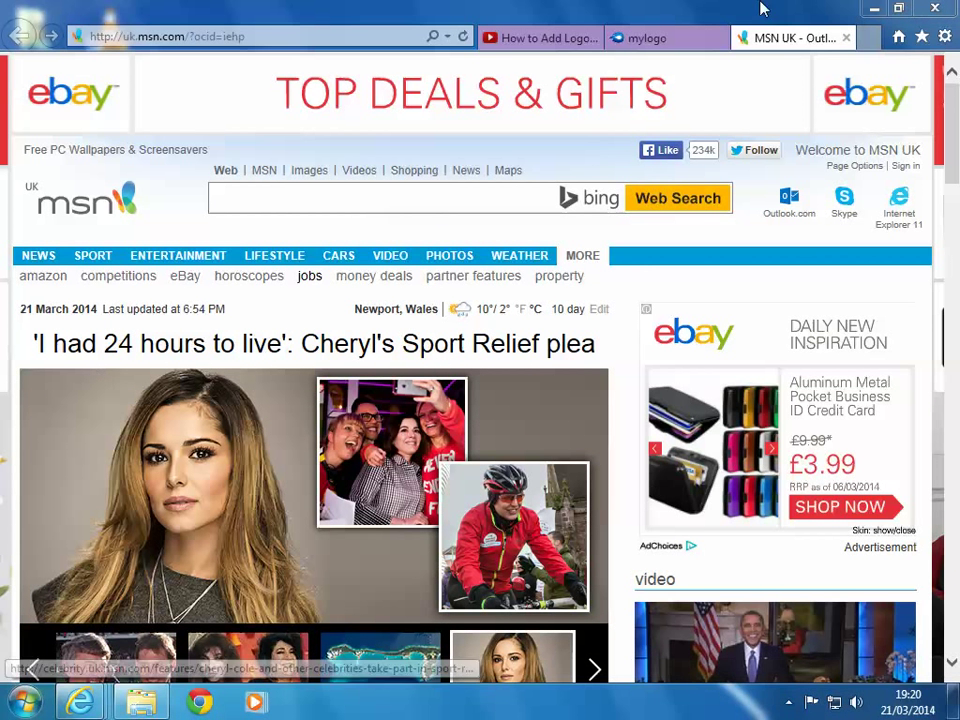
# Step: Go to google.com and search for 'windows movie maker 2.6'
pyautogui.click(140, 36)
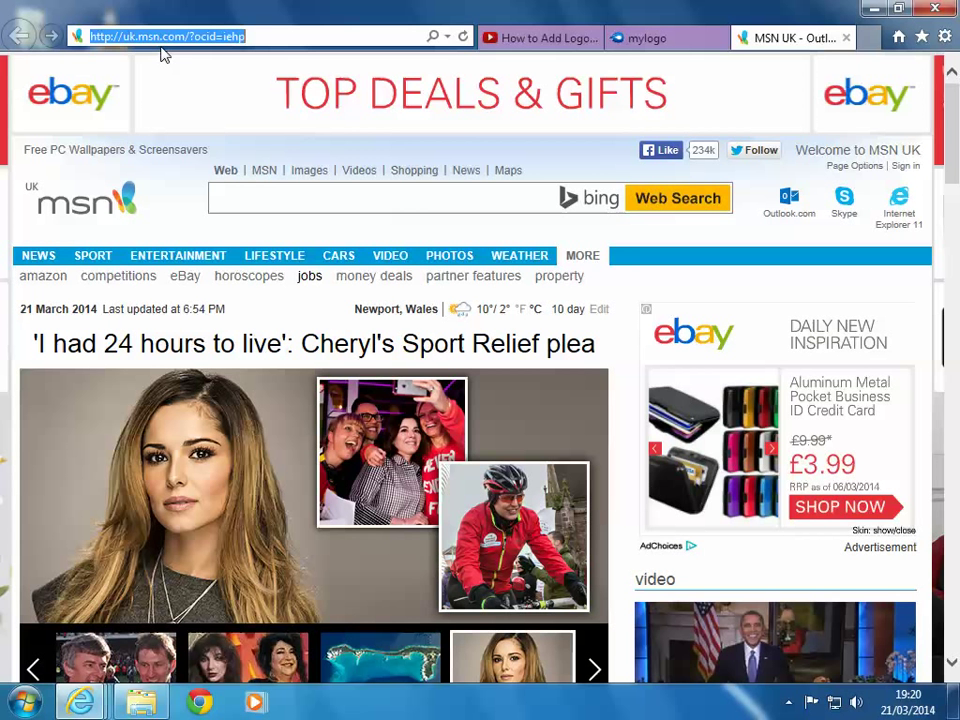
pyautogui.write('h')
pyautogui.press('BackSpace')
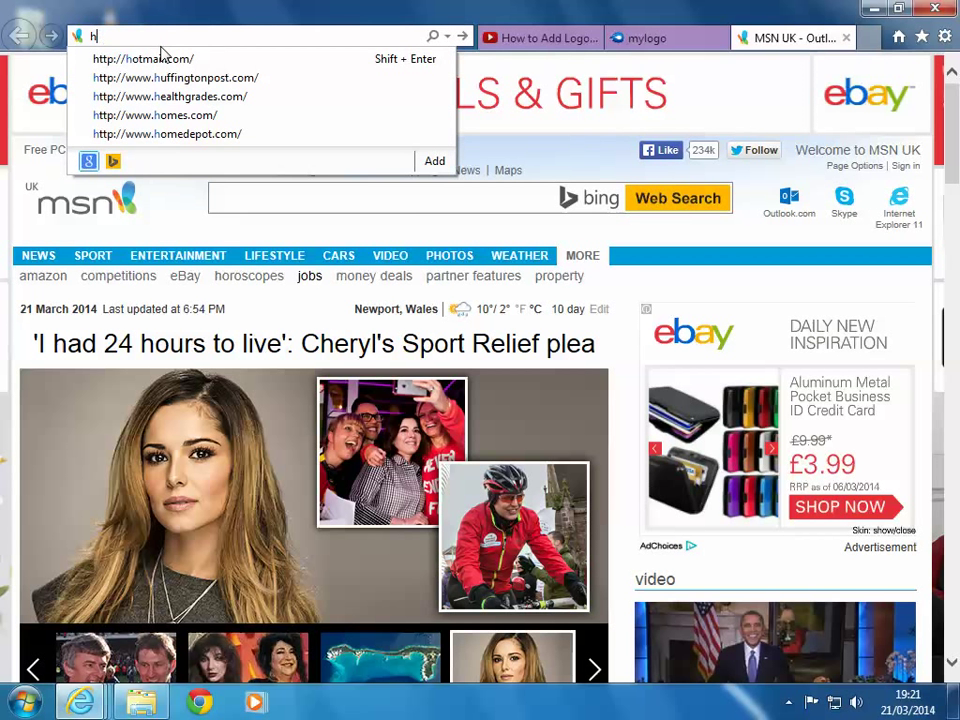
pyautogui.press('BackSpace')
pyautogui.write('google.com/')
pyautogui.press('Return')
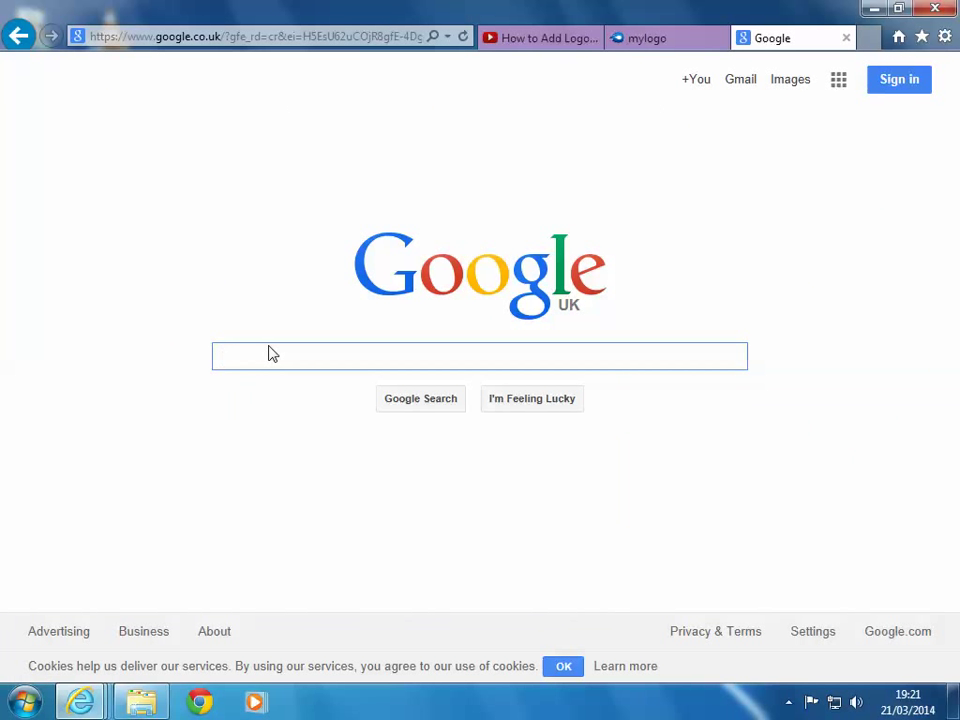
pyautogui.write('wid')
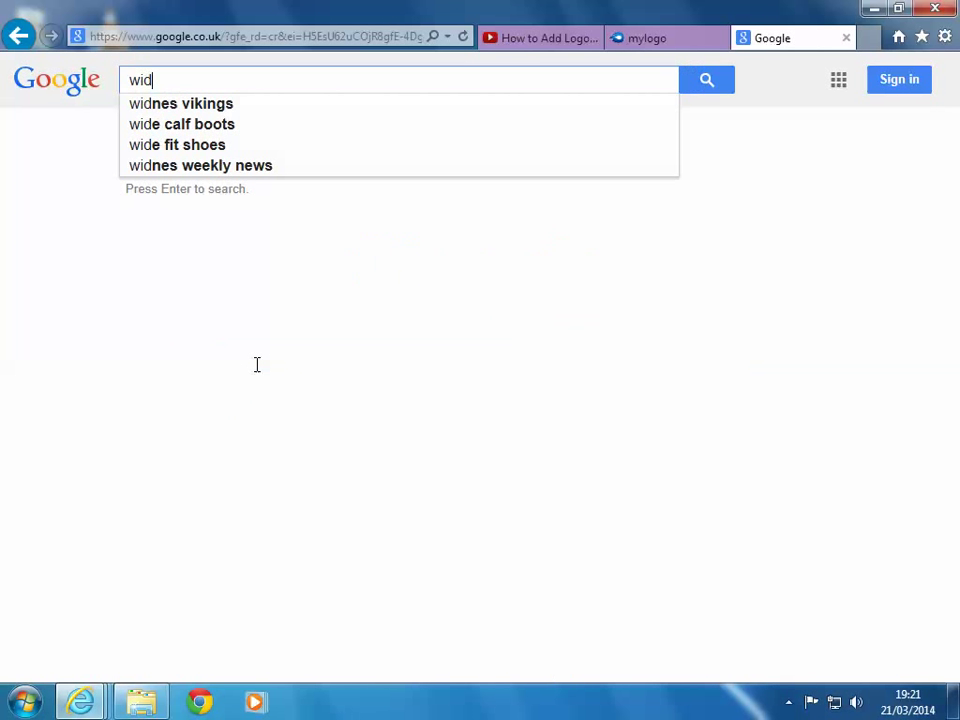
pyautogui.write('nows m')
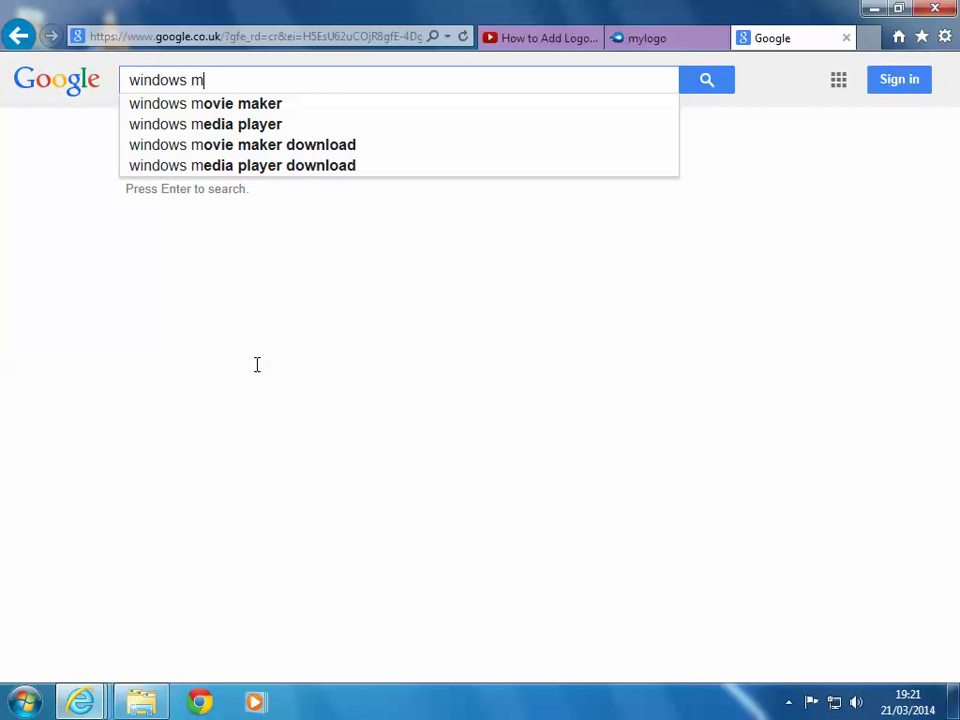
pyautogui.write('ovie maker 2.6')
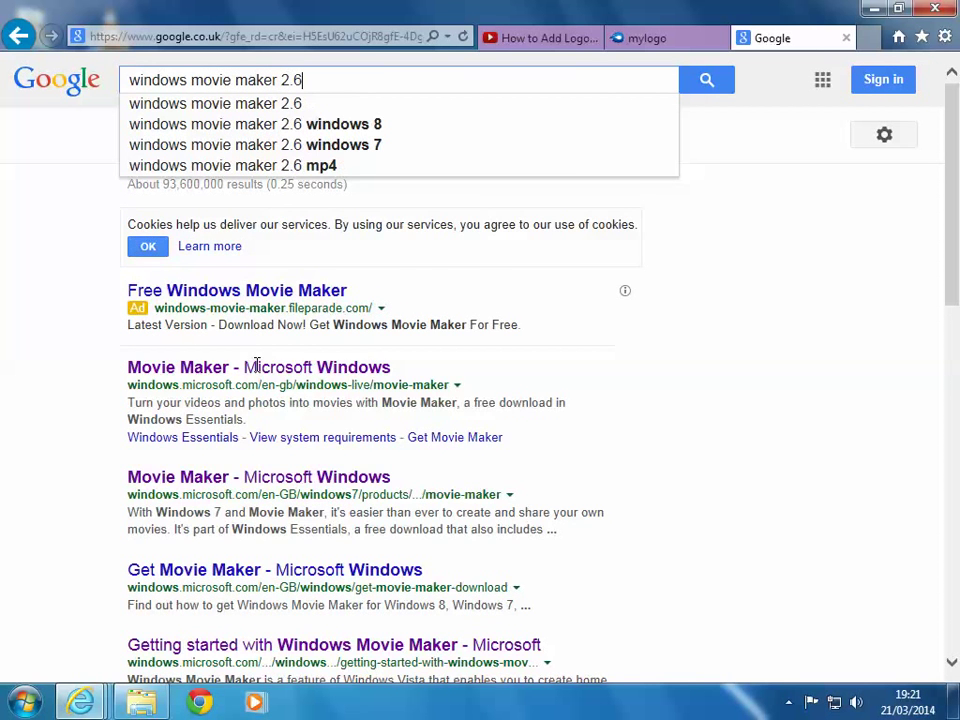
pyautogui.press('Return')
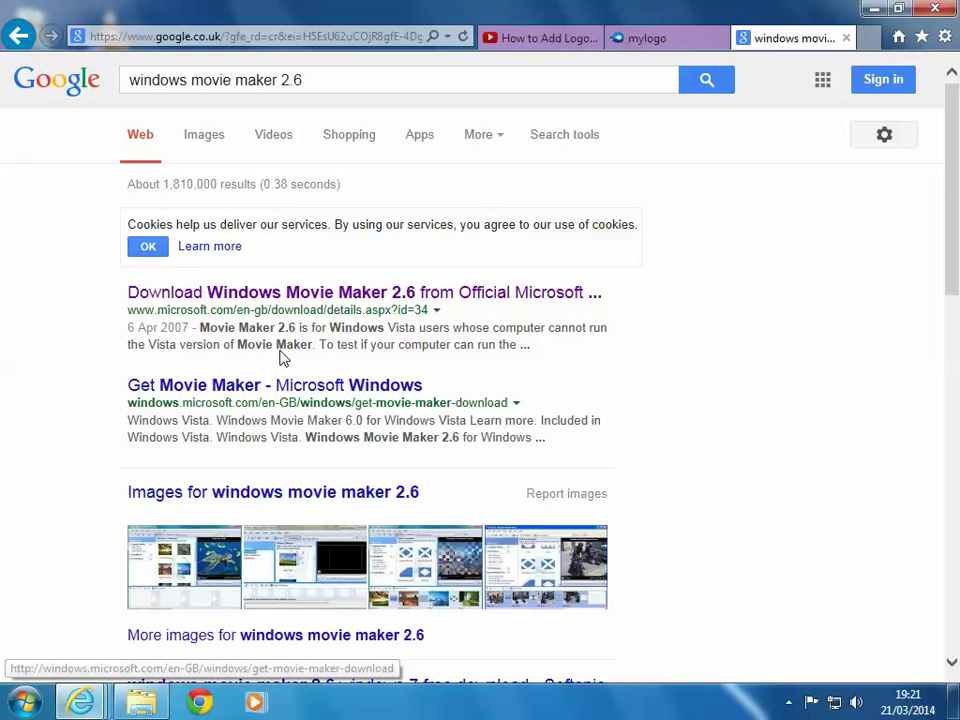
# Step: Open Microsoft's Movie Maker 2.6 download page, then launch the installed Movie Maker and minimize it
pyautogui.click(281, 300)
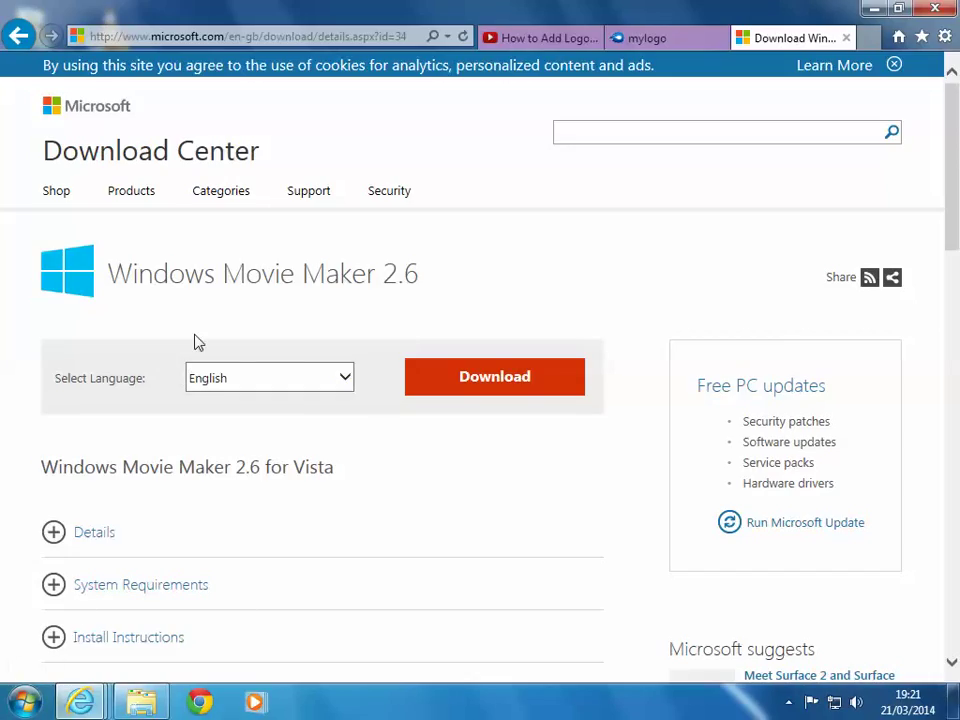
pyautogui.doubleClick(404, 280)
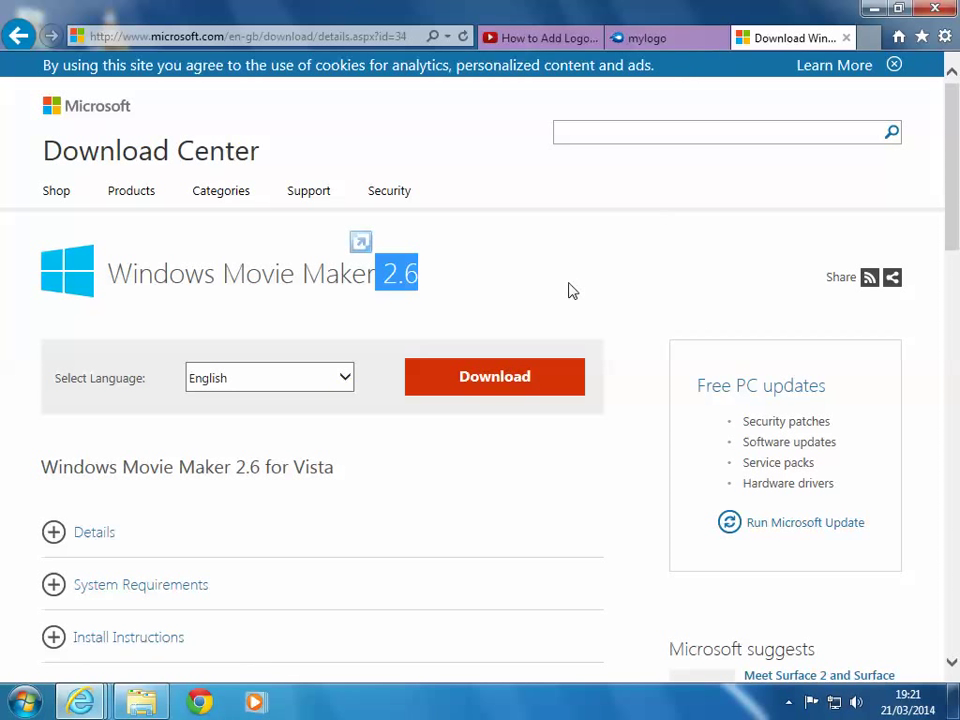
pyautogui.click(25, 700)
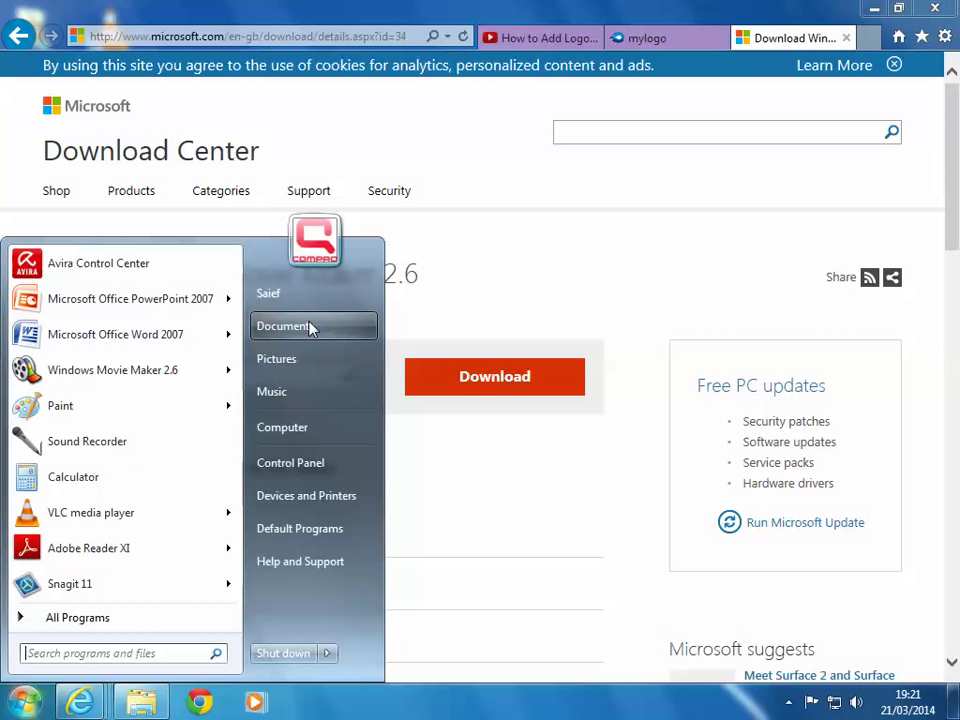
pyautogui.click(133, 369)
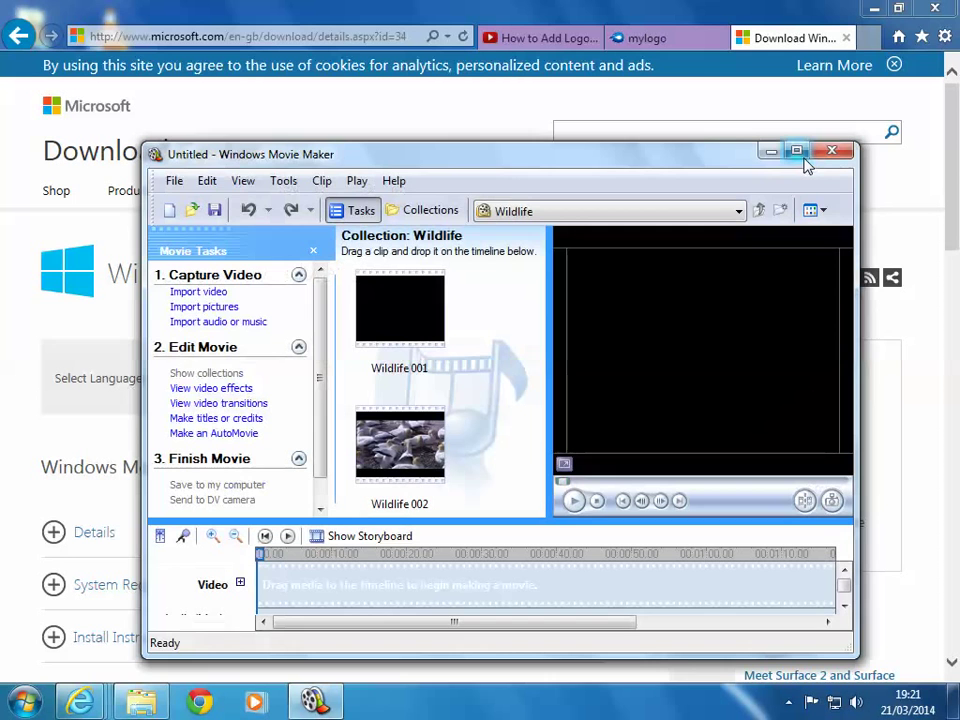
pyautogui.click(796, 151)
pyautogui.click(866, 10)
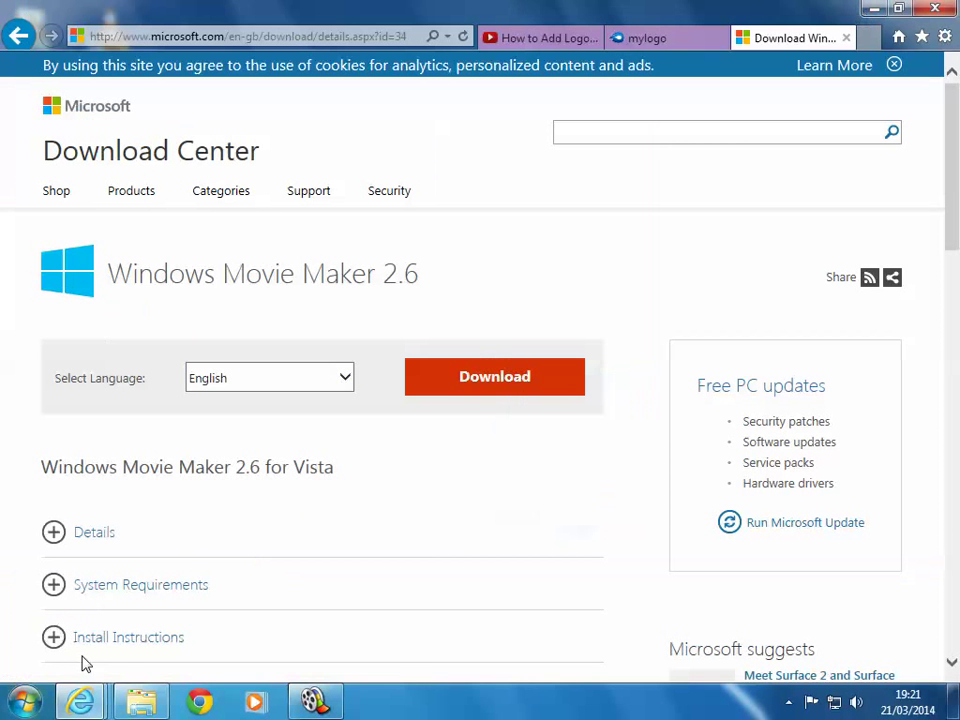
# Step: Browse to C:\Program Files\Movie Maker 2.6\Shared in Windows Explorer
pyautogui.press('super')
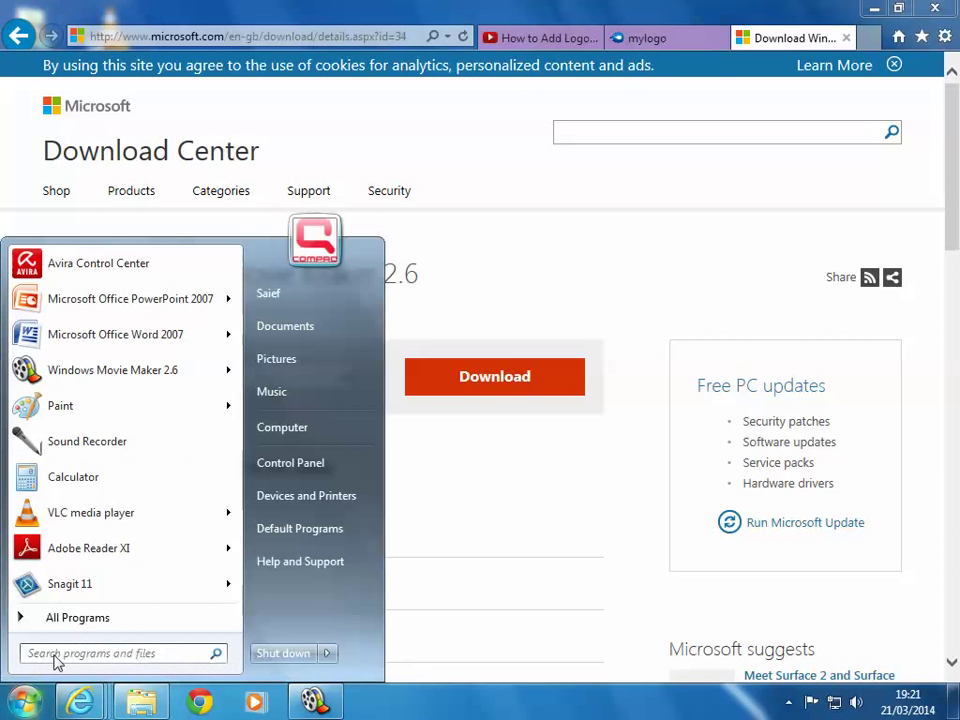
pyautogui.click(290, 440)
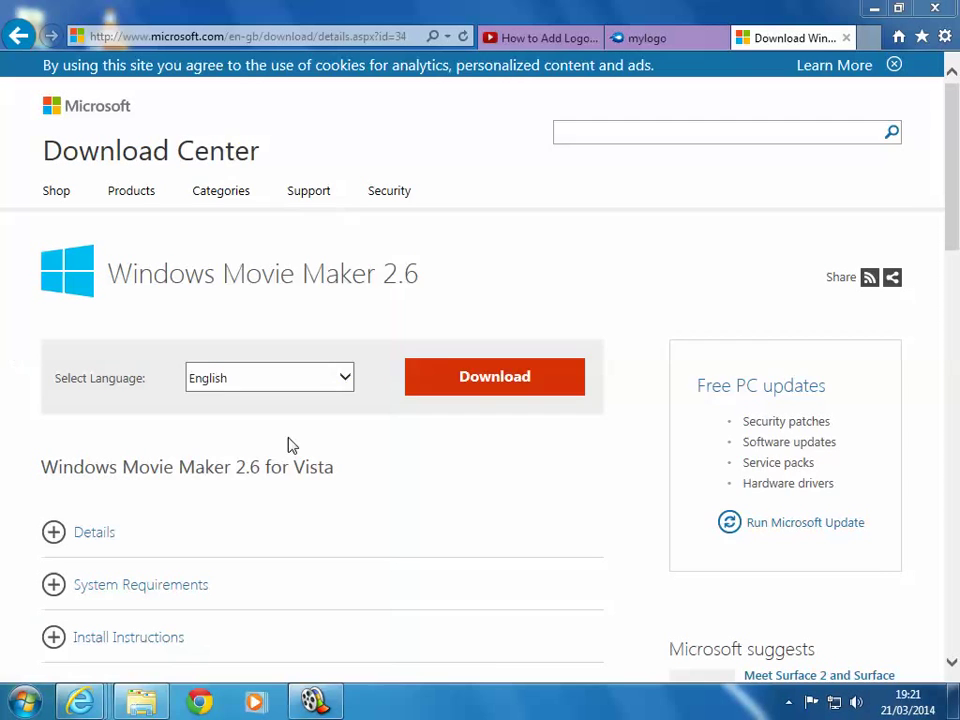
pyautogui.doubleClick(381, 242)
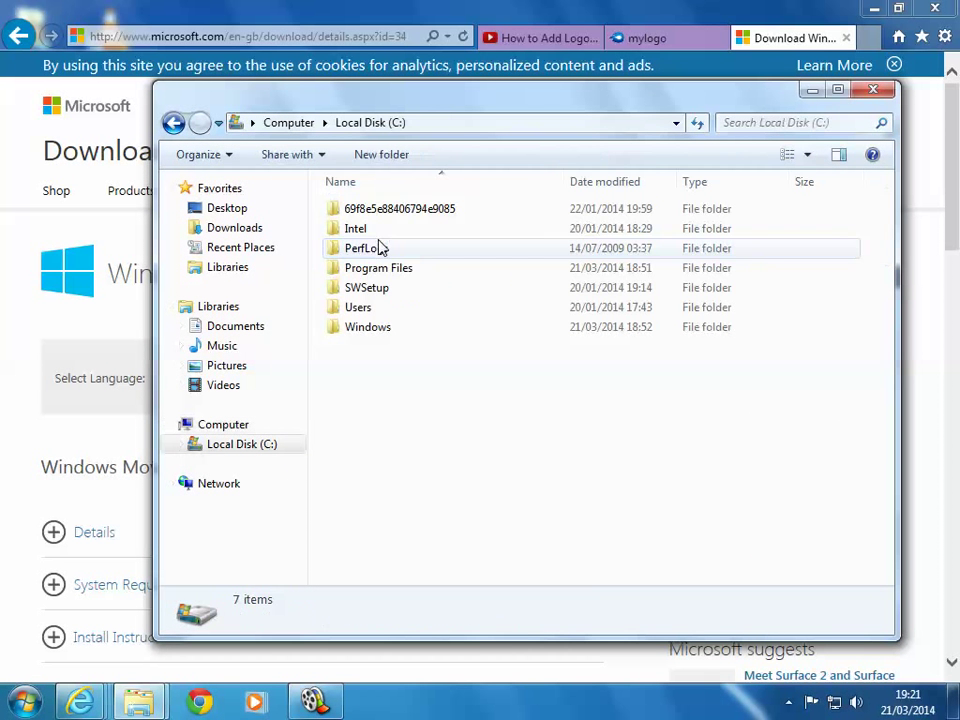
pyautogui.doubleClick(386, 270)
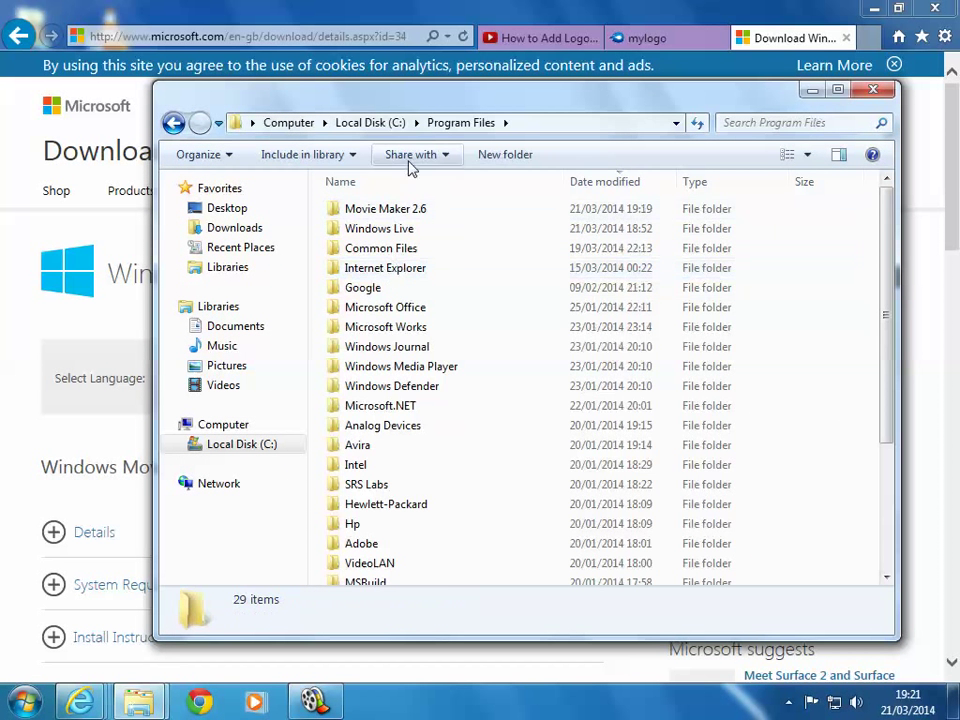
pyautogui.click(450, 213)
pyautogui.doubleClick(450, 213)
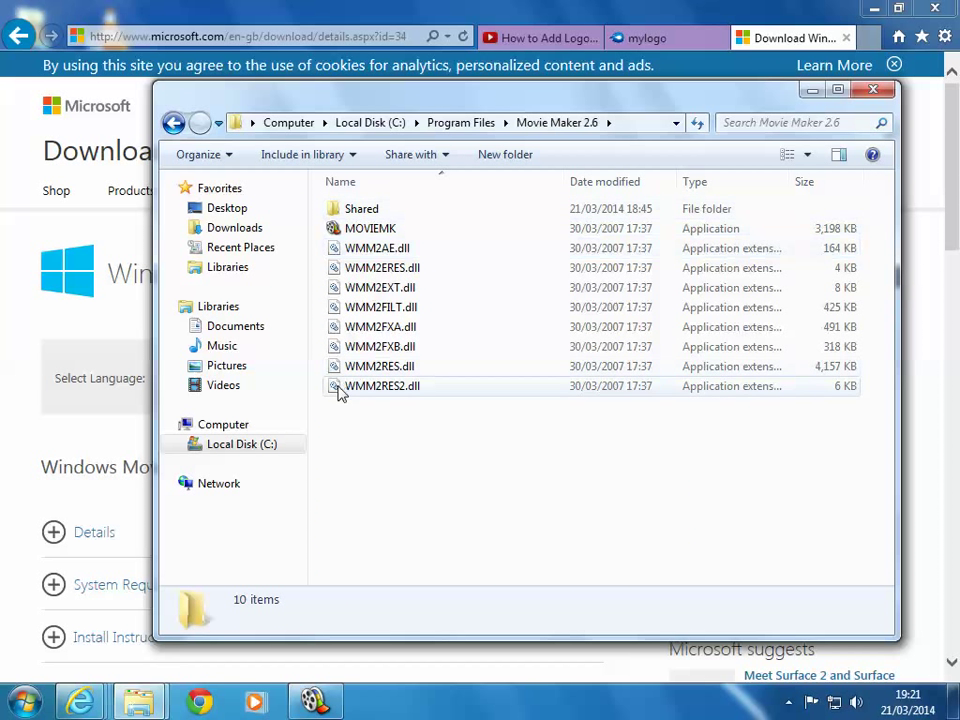
pyautogui.doubleClick(362, 209)
# Step: Create a new folder named AddOnTFX inside Shared
pyautogui.rightClick(379, 432)
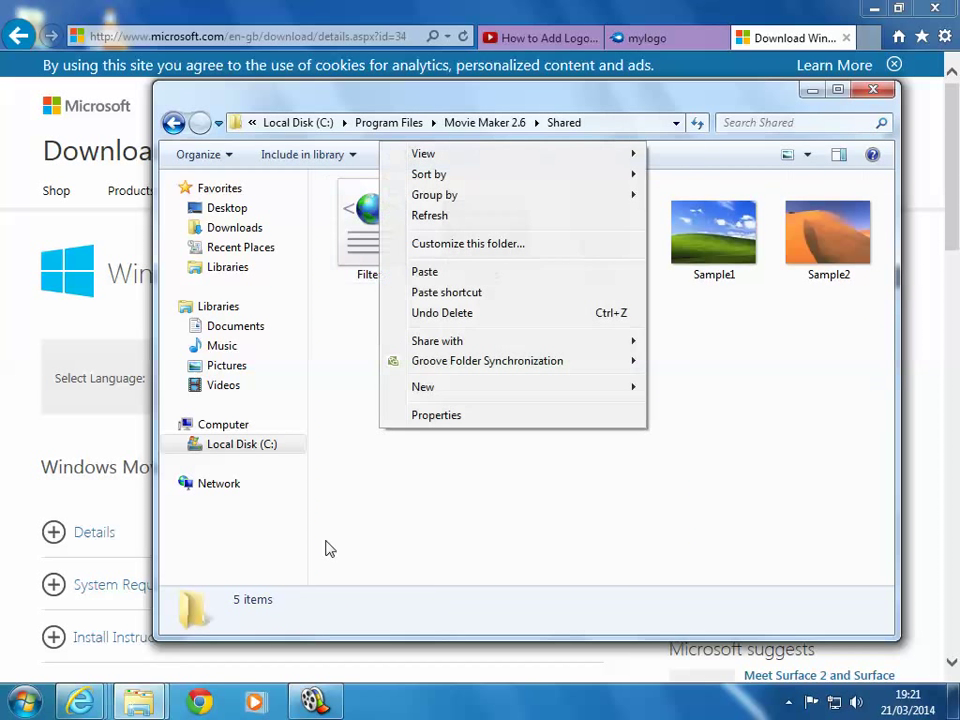
pyautogui.moveTo(423, 387)
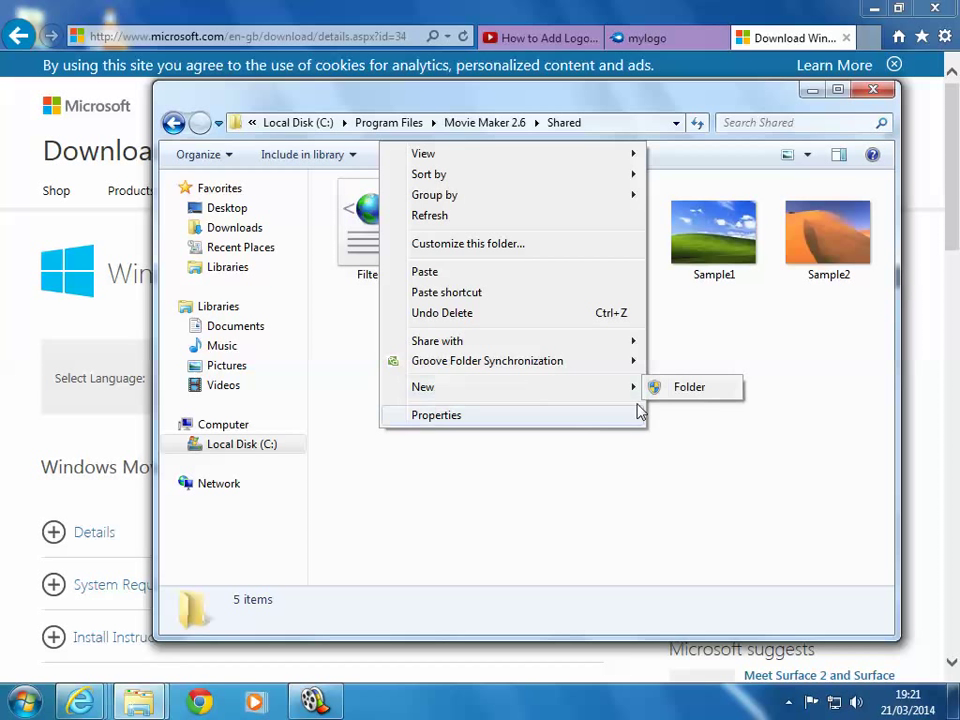
pyautogui.click(666, 389)
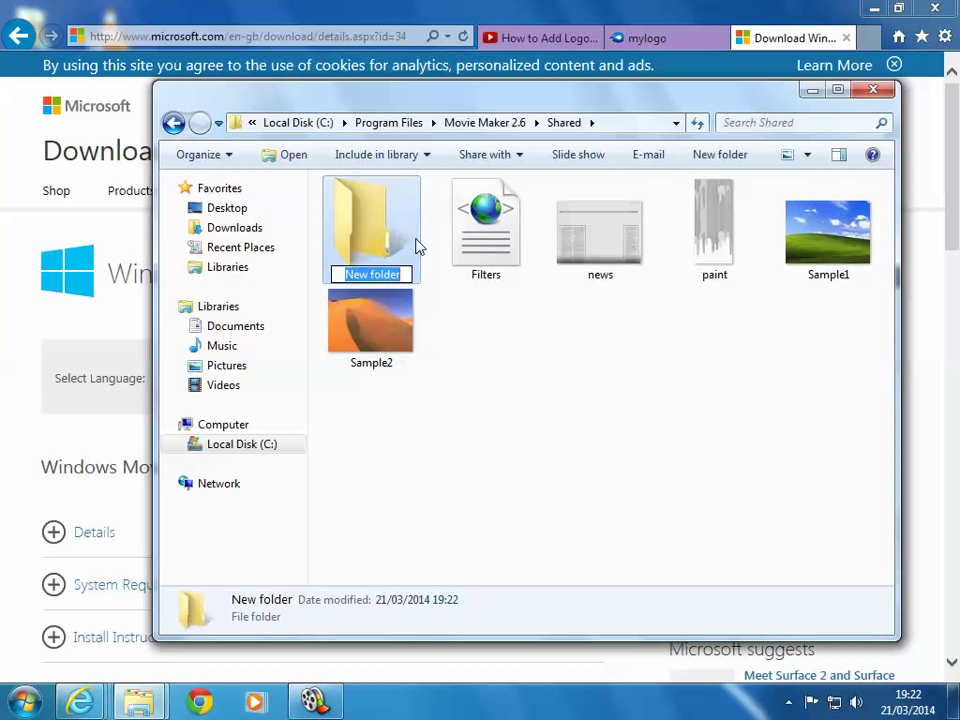
pyautogui.write('Addo')
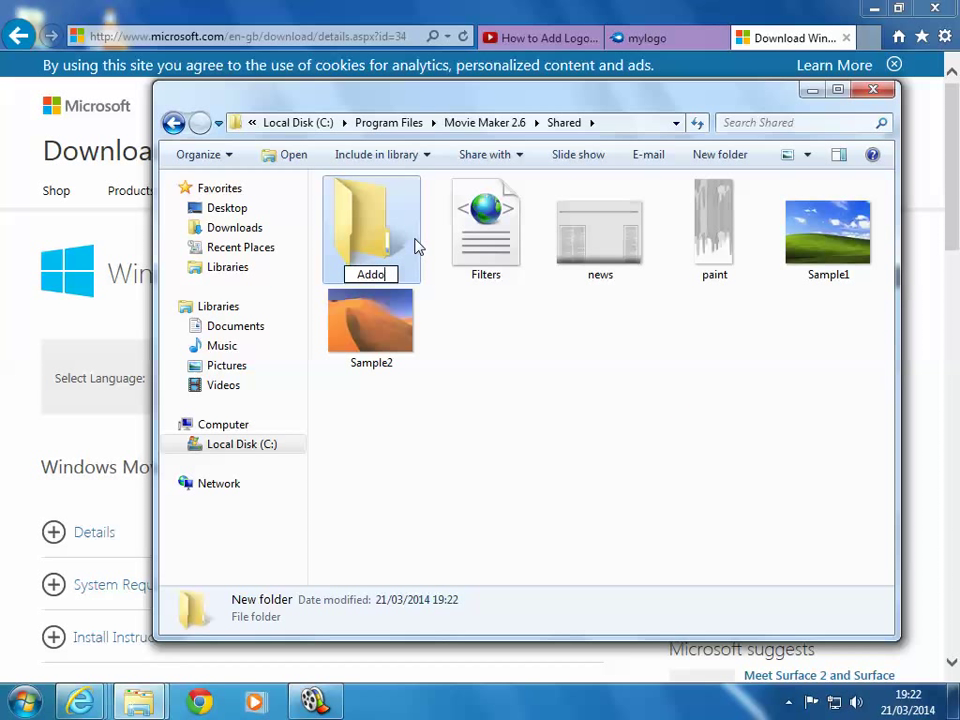
pyautogui.write('nT')
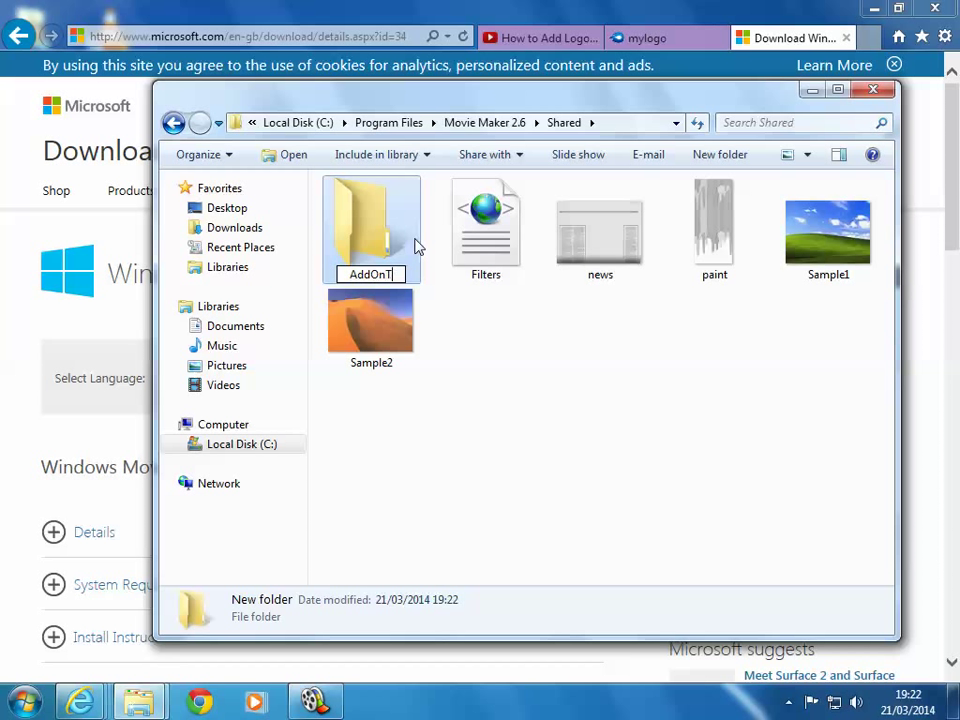
pyautogui.write('FX')
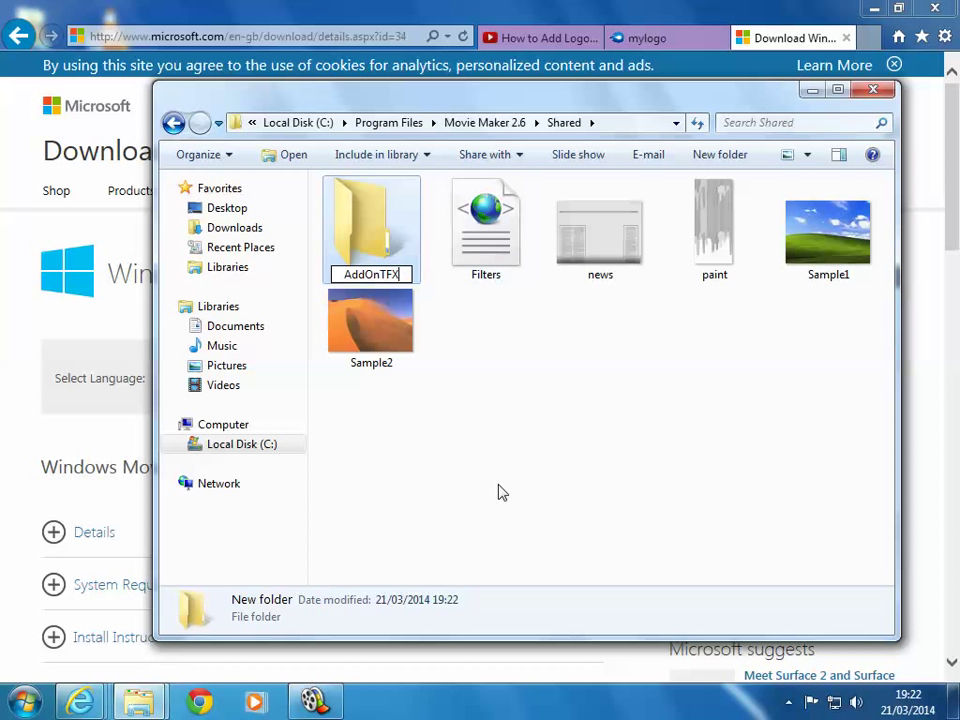
pyautogui.click(500, 485)
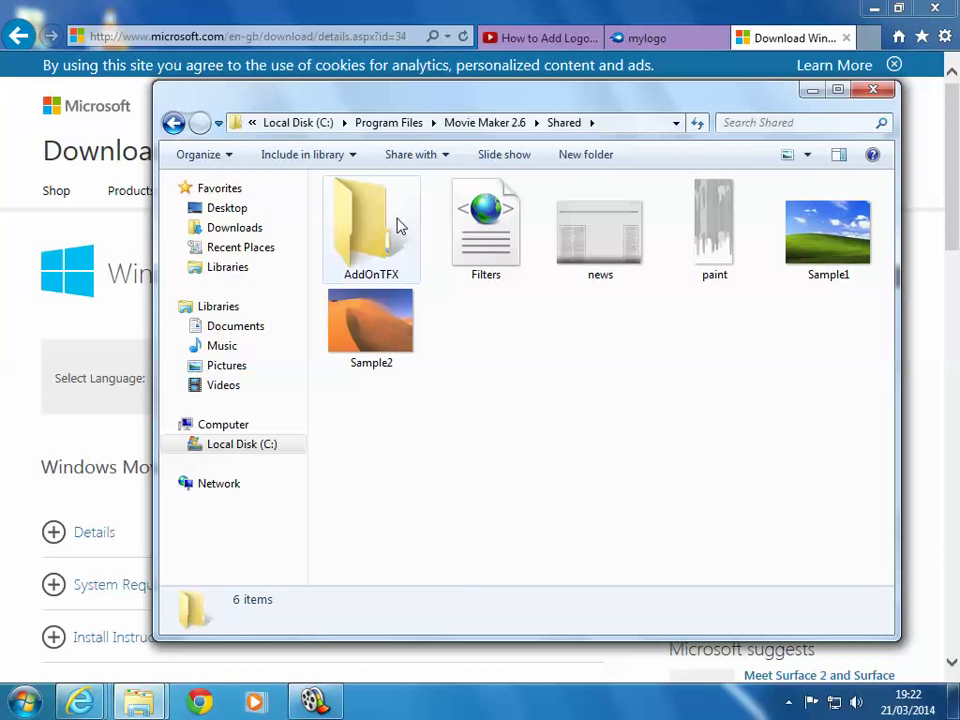
# Step: Open AddOnTFX, then check the tricolor_tv_hd image in the Pictures library
pyautogui.doubleClick(362, 208)
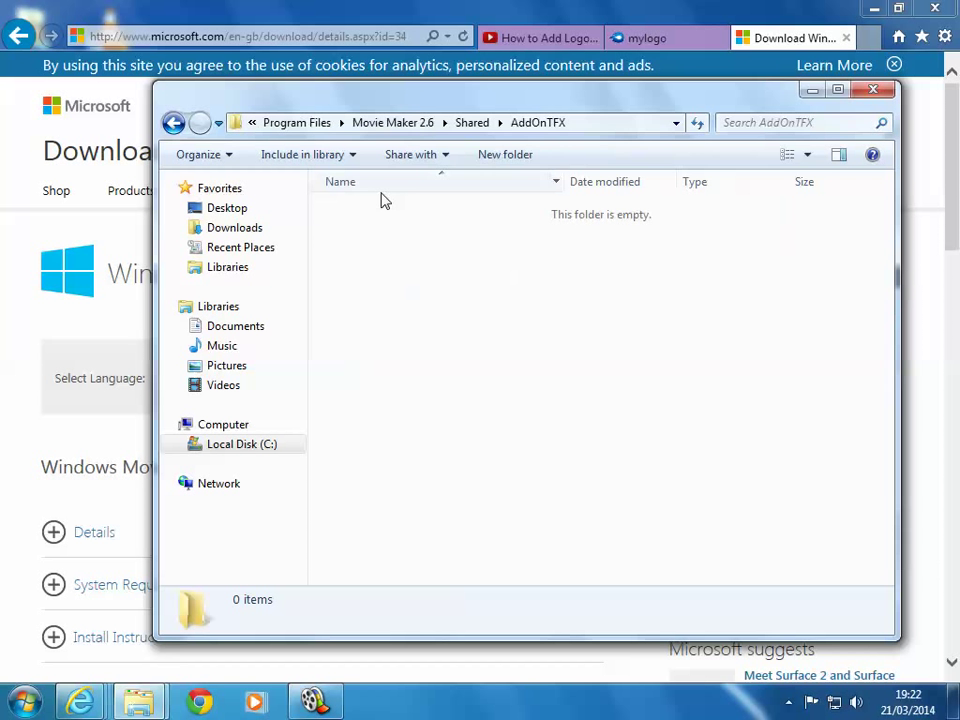
pyautogui.click(224, 366)
pyautogui.rightClick(520, 318)
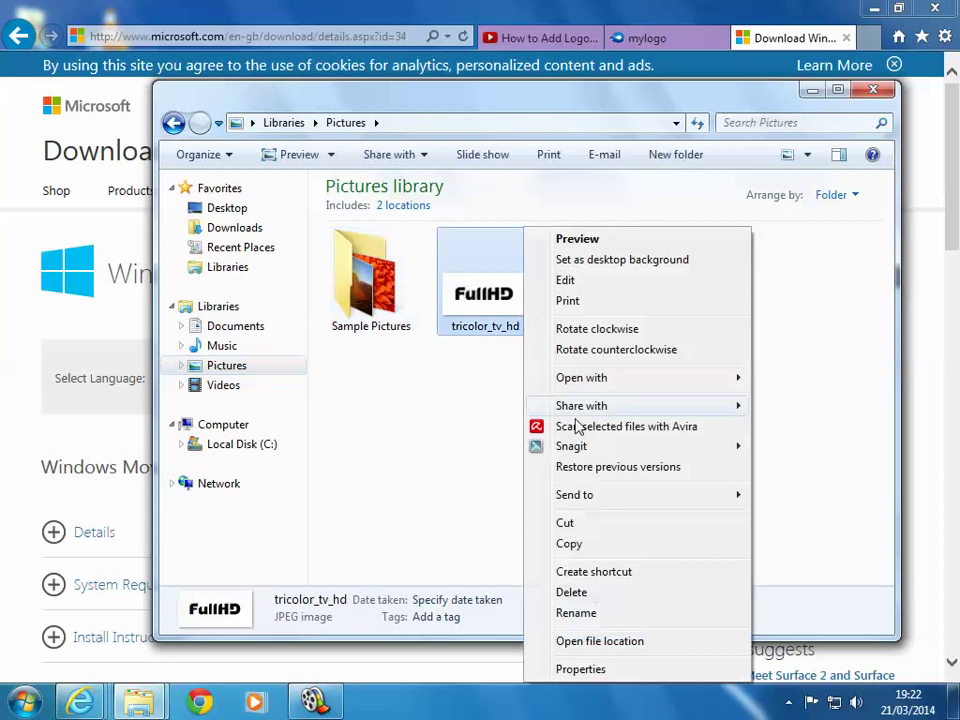
pyautogui.click(560, 544)
pyautogui.click(215, 384)
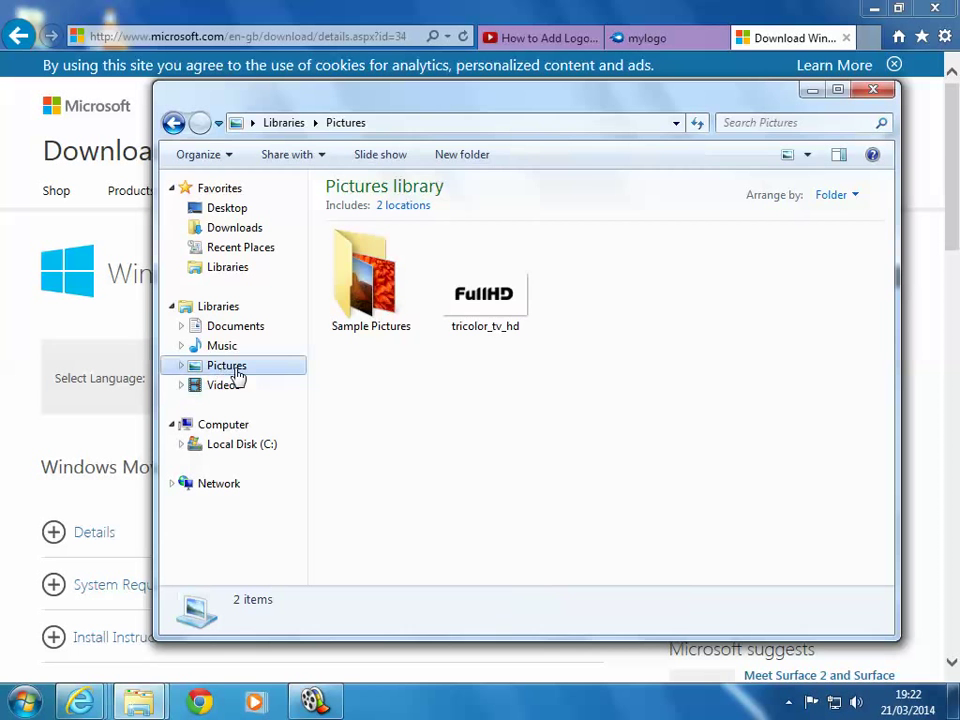
pyautogui.click(224, 326)
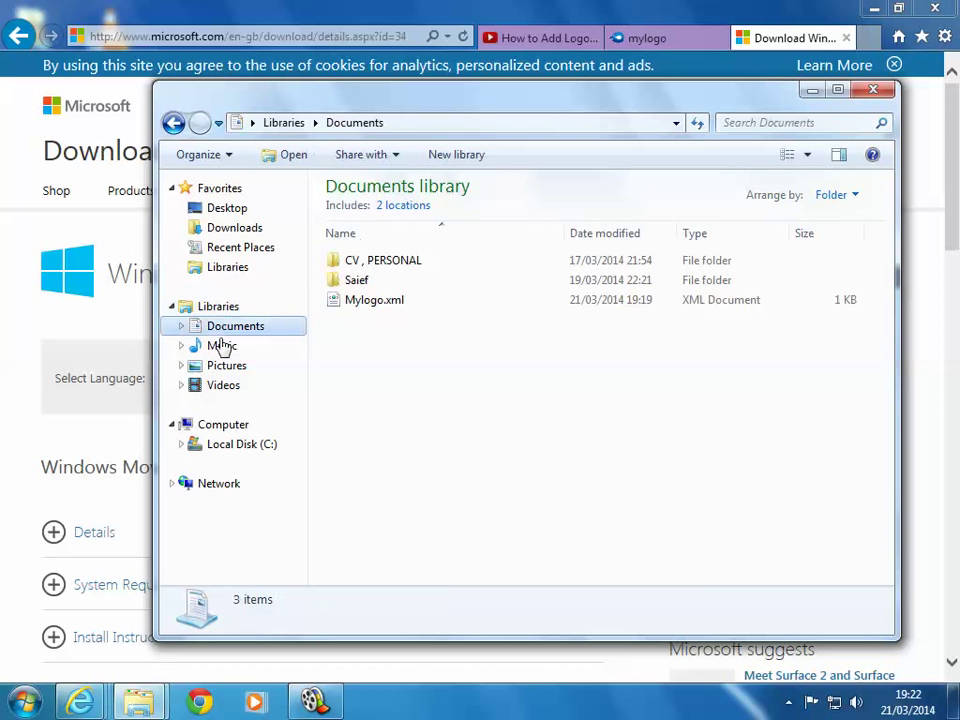
# Step: Paste the tricolor_tv_hd image into Movie Maker 2.6's AddOnTFX folder with administrator permission
pyautogui.click(214, 447)
pyautogui.doubleClick(391, 268)
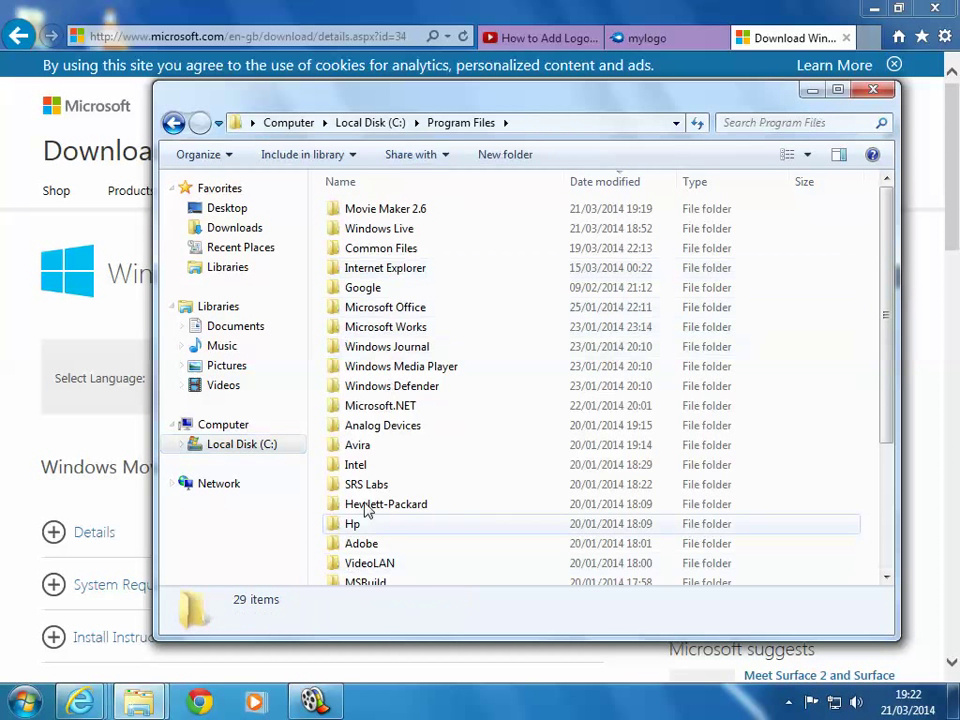
pyautogui.doubleClick(380, 209)
pyautogui.doubleClick(372, 208)
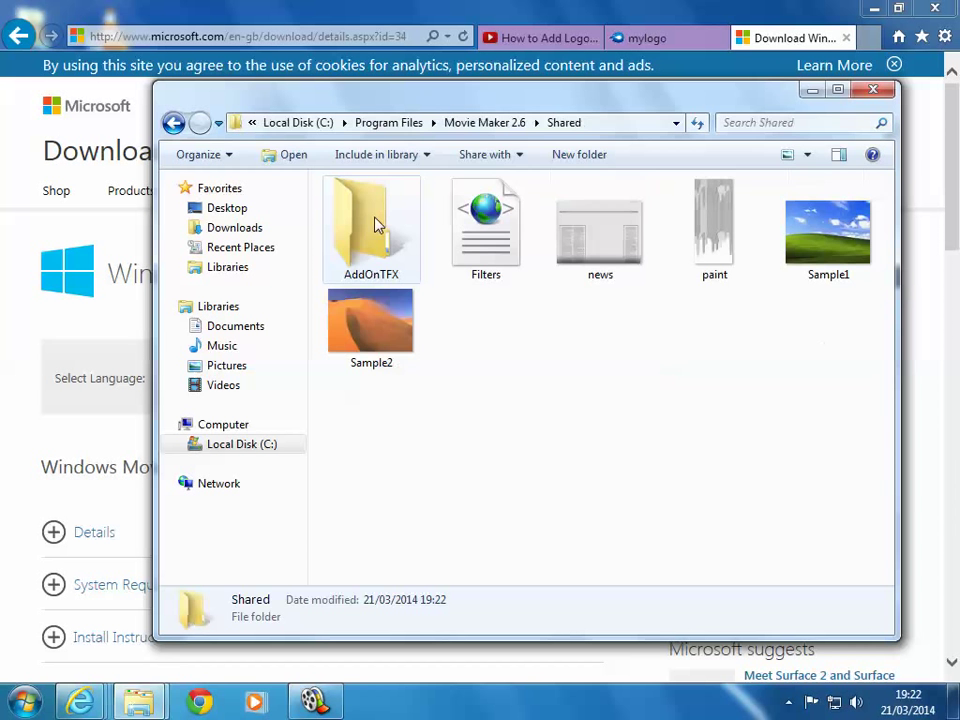
pyautogui.doubleClick(377, 225)
pyautogui.rightClick(457, 300)
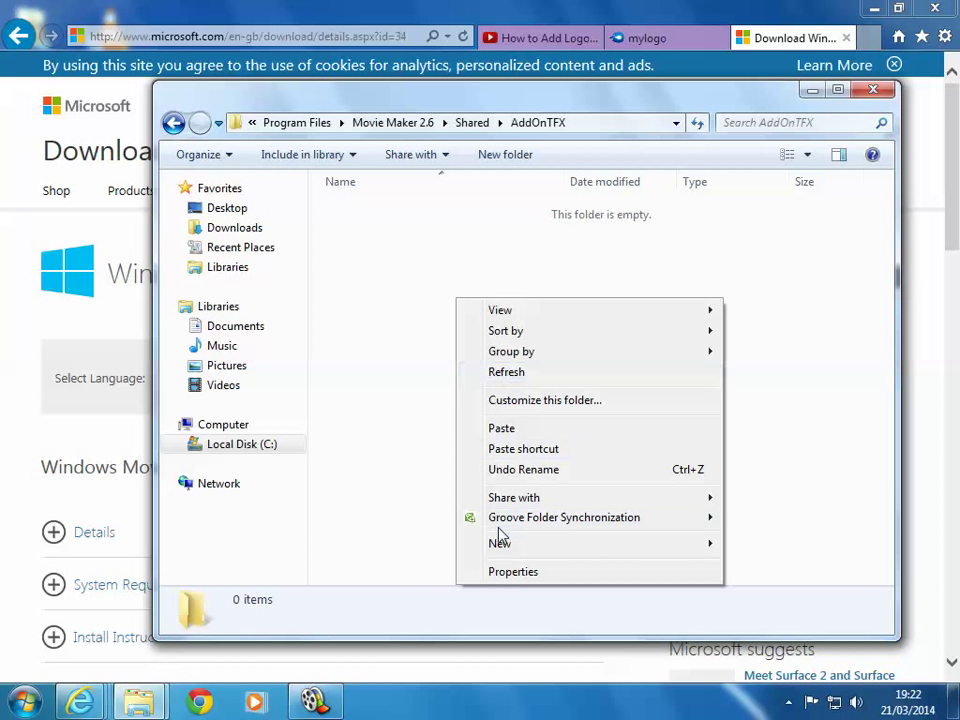
pyautogui.click(524, 428)
pyautogui.click(462, 428)
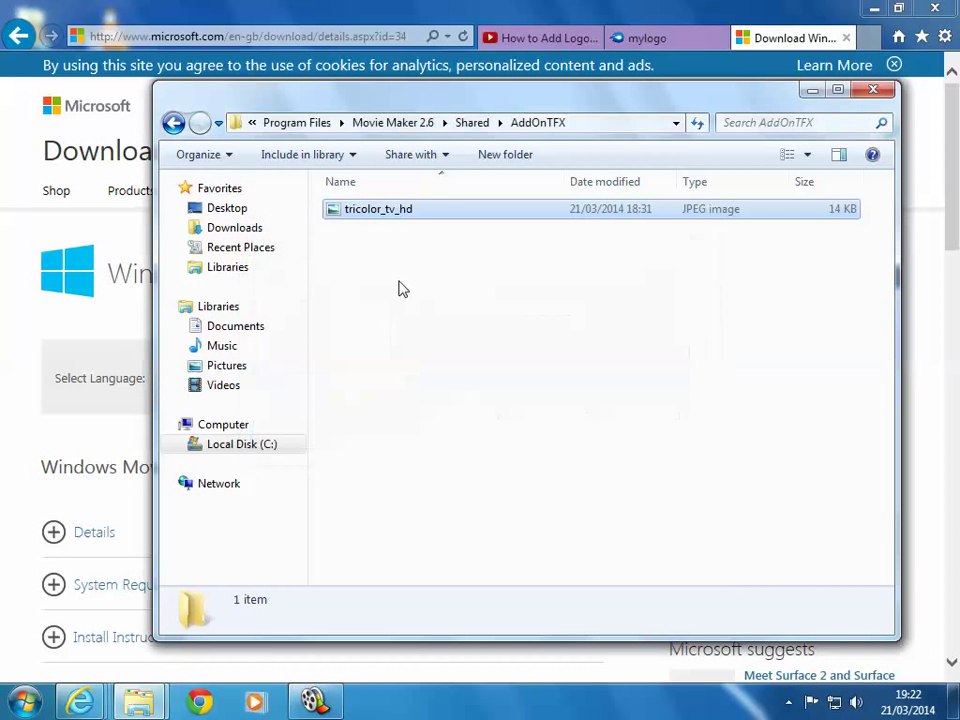
# Step: Rename the pasted tricolor_tv_hd image to MyLogo.gif
pyautogui.rightClick(420, 212)
pyautogui.click(190, 122)
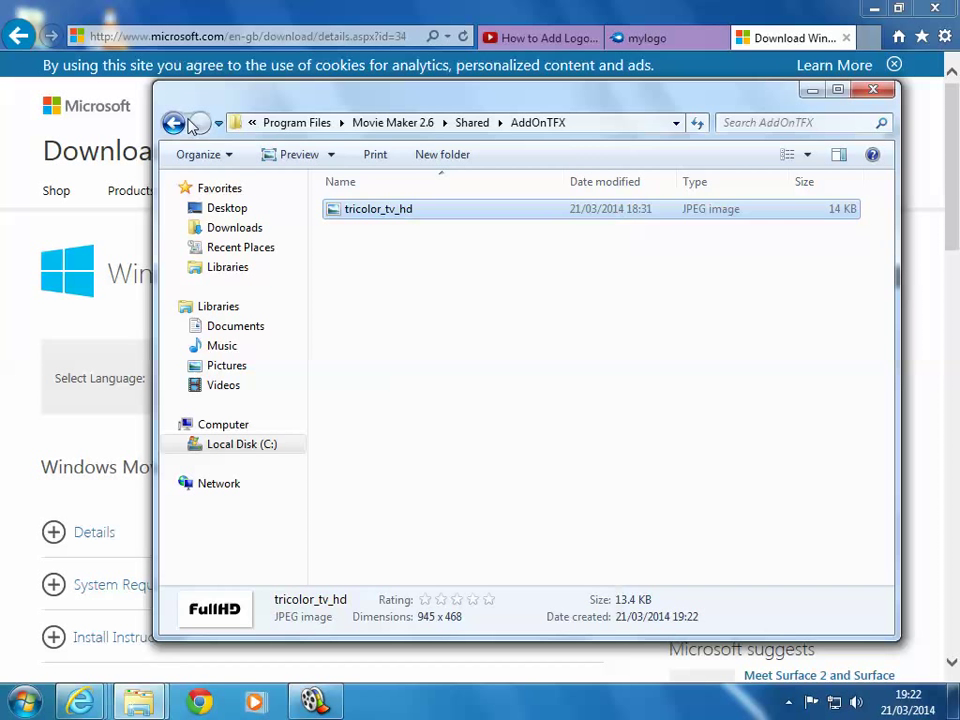
pyautogui.click(199, 122)
pyautogui.rightClick(386, 216)
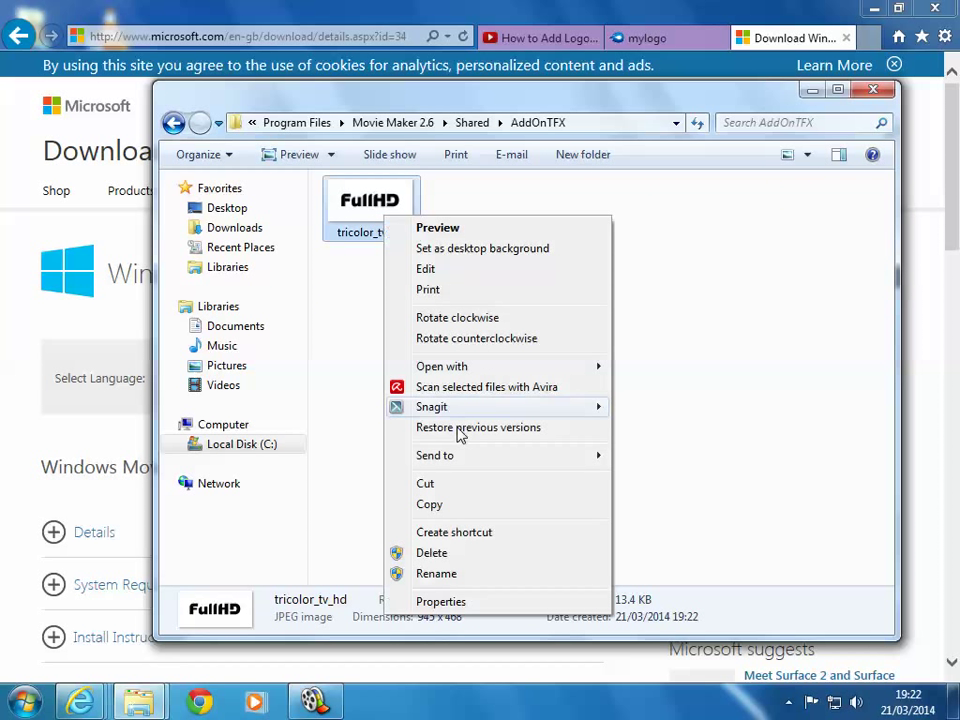
pyautogui.click(485, 572)
pyautogui.press('BackSpace')
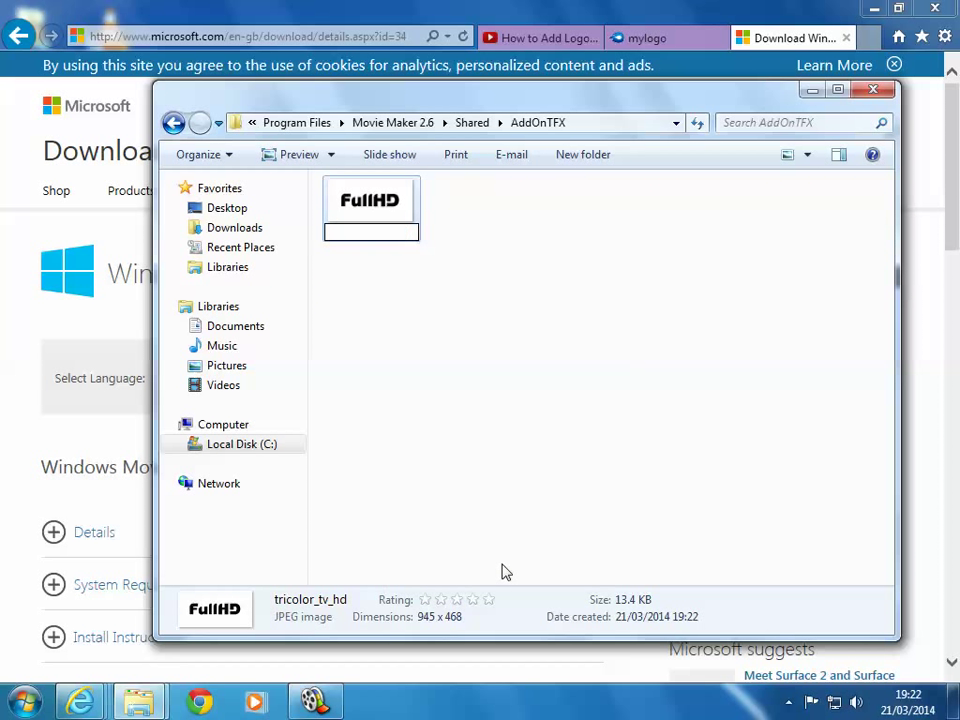
pyautogui.write('My')
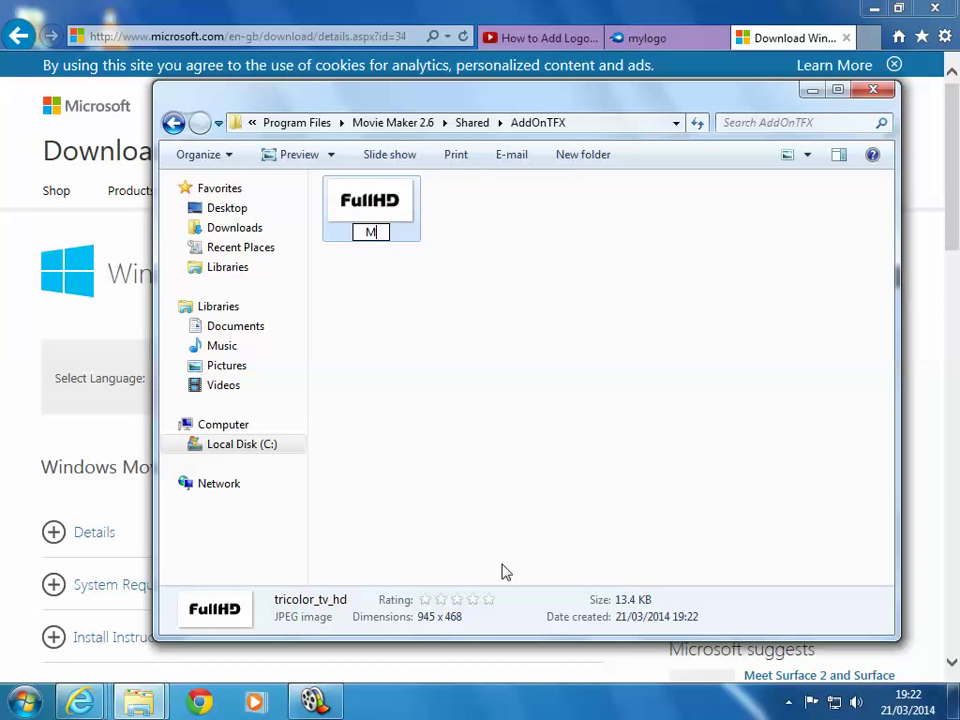
pyautogui.write('l')
pyautogui.write('Logo')
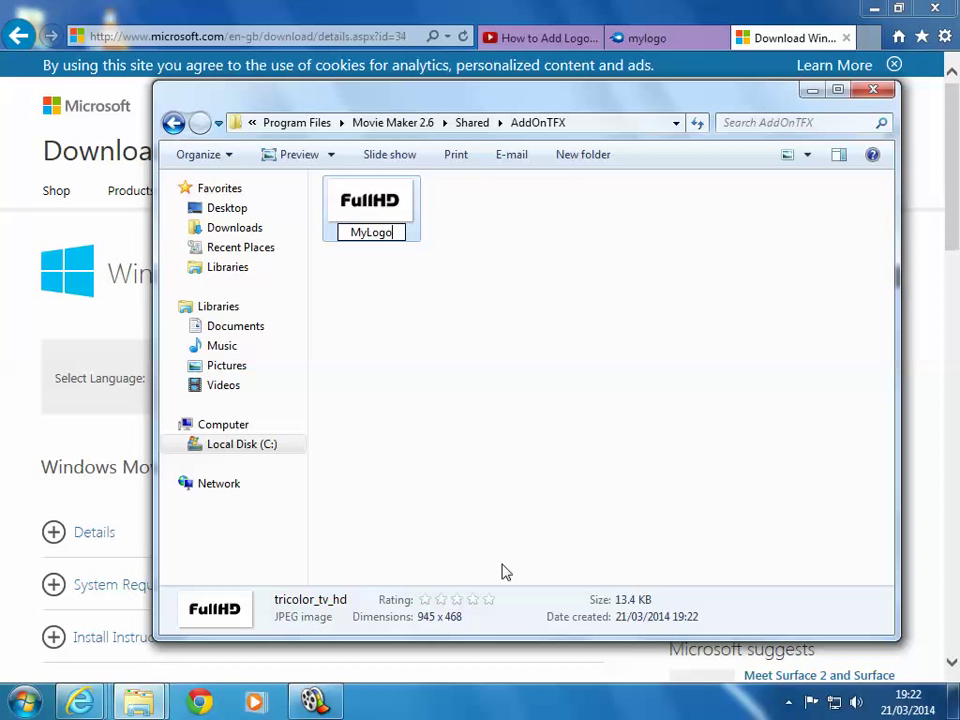
pyautogui.write('.gif')
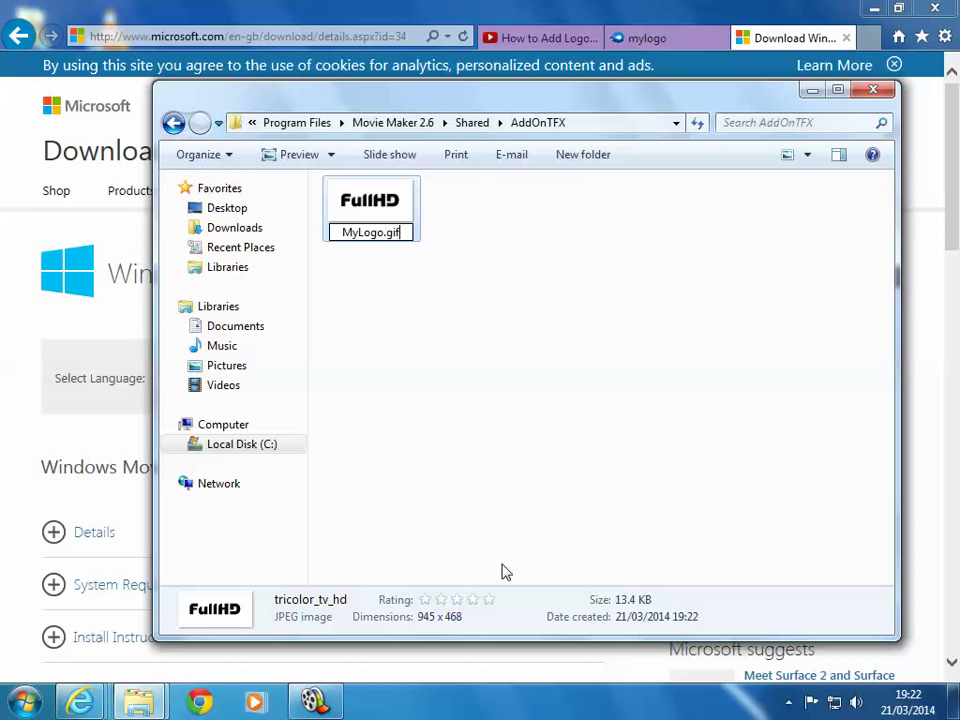
pyautogui.press('Return')
# Step: Dismiss the MediaFire login prompt and go back to the mylogo.xml page
pyautogui.click(500, 356)
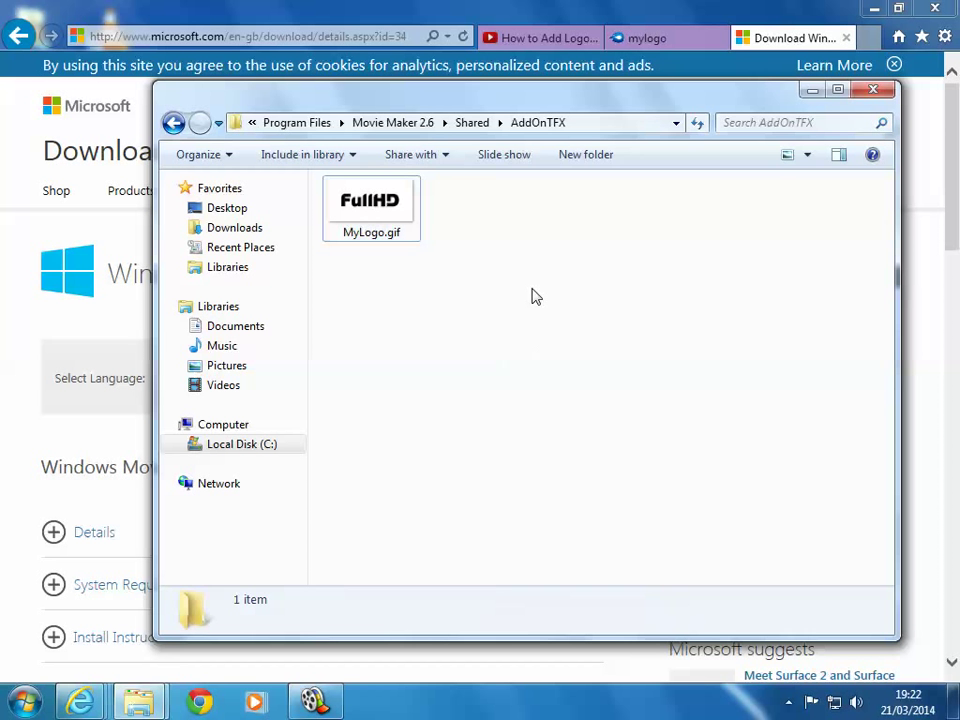
pyautogui.click(636, 42)
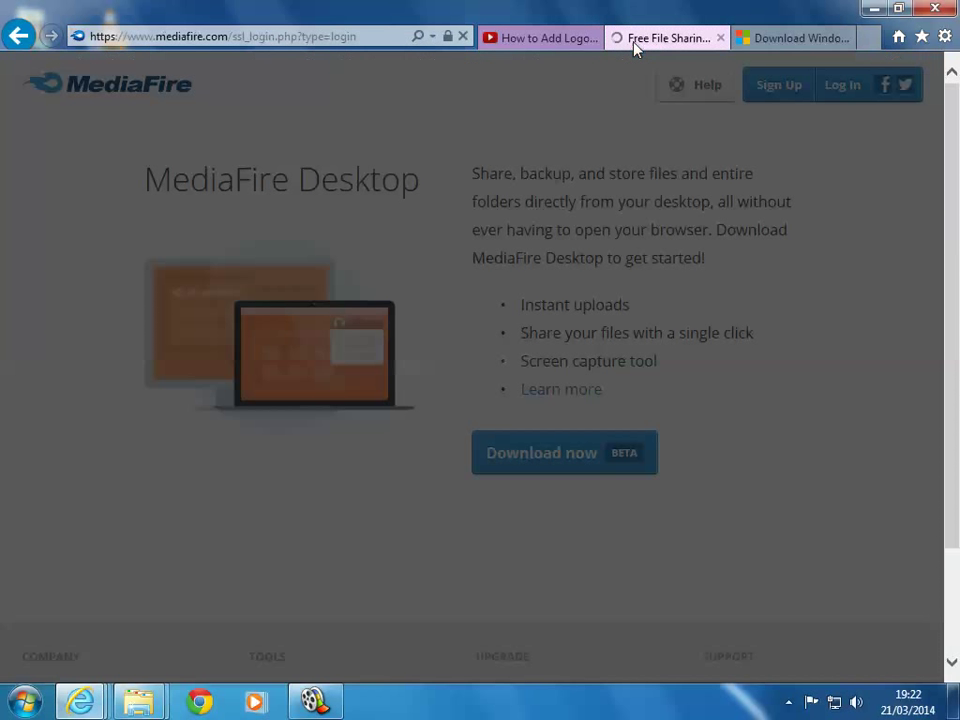
pyautogui.click(750, 181)
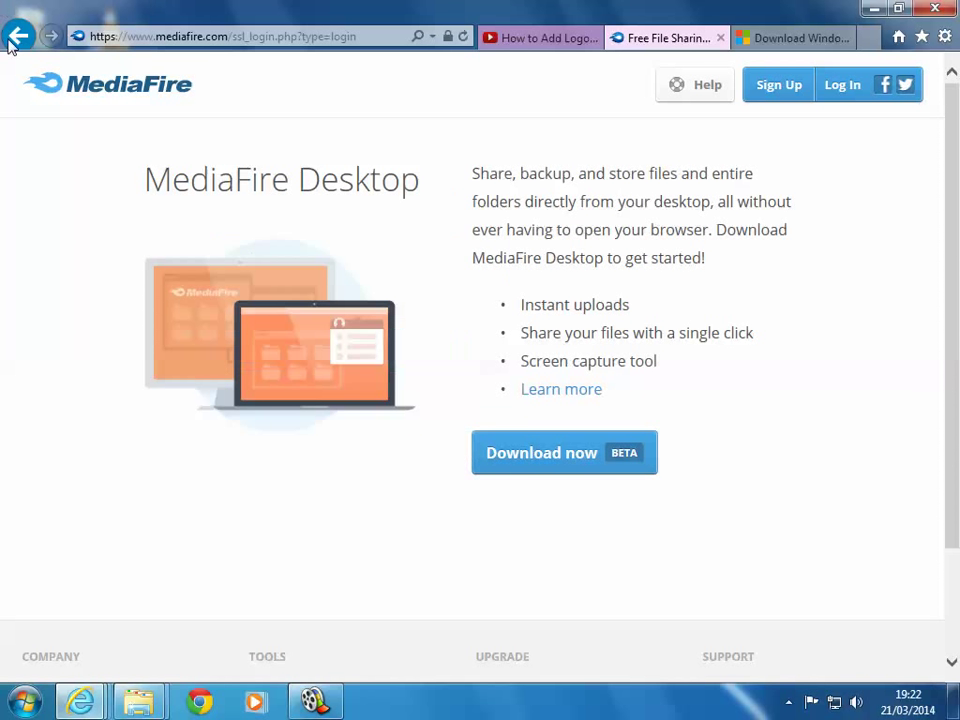
pyautogui.click(18, 36)
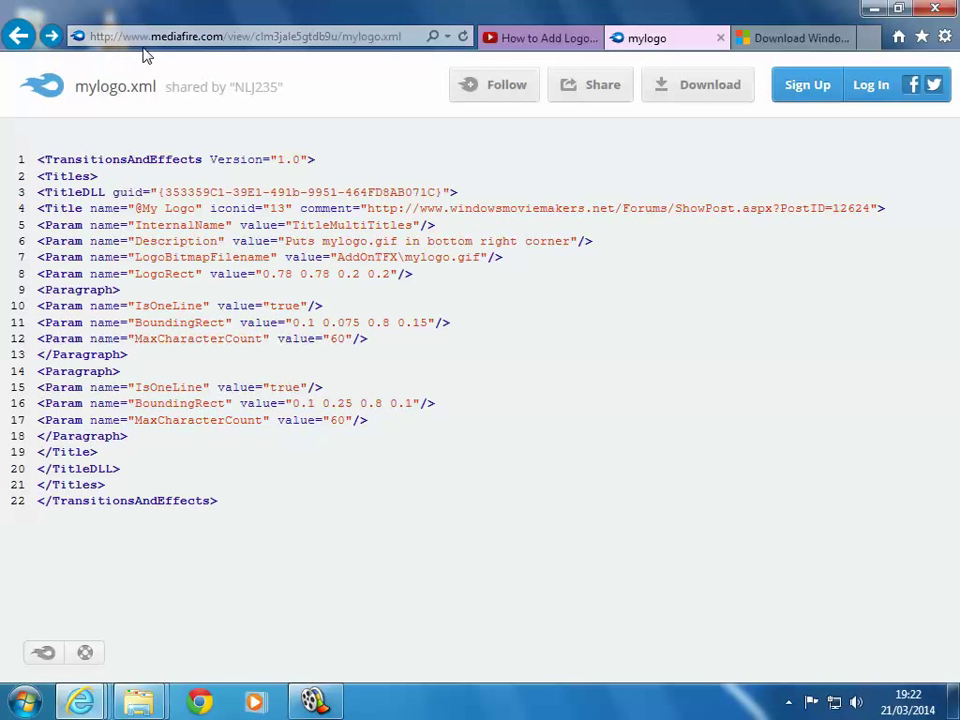
# Step: Glance at the Download Center and How to Add Logos tabs, returning to mylogo.xml
pyautogui.click(276, 44)
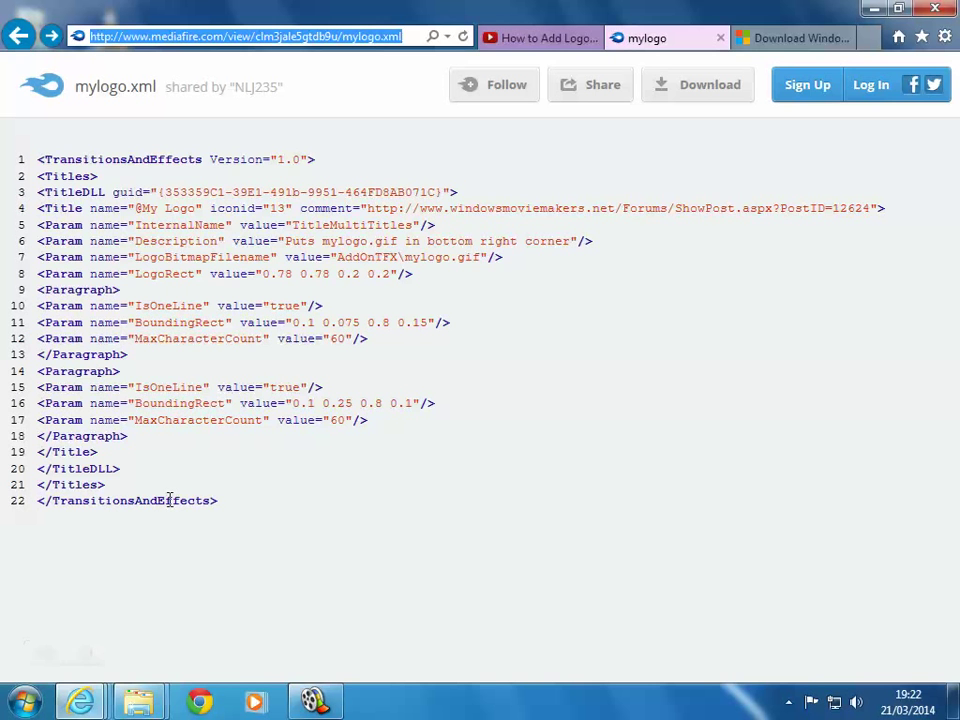
pyautogui.click(786, 38)
pyautogui.click(546, 38)
pyautogui.click(700, 44)
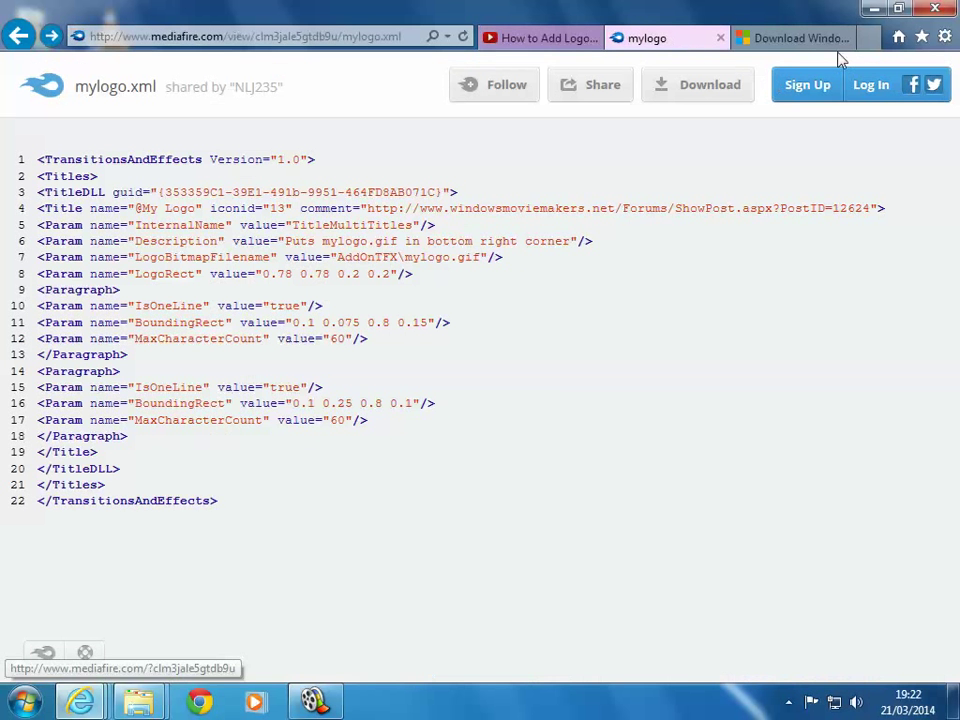
pyautogui.click(315, 700)
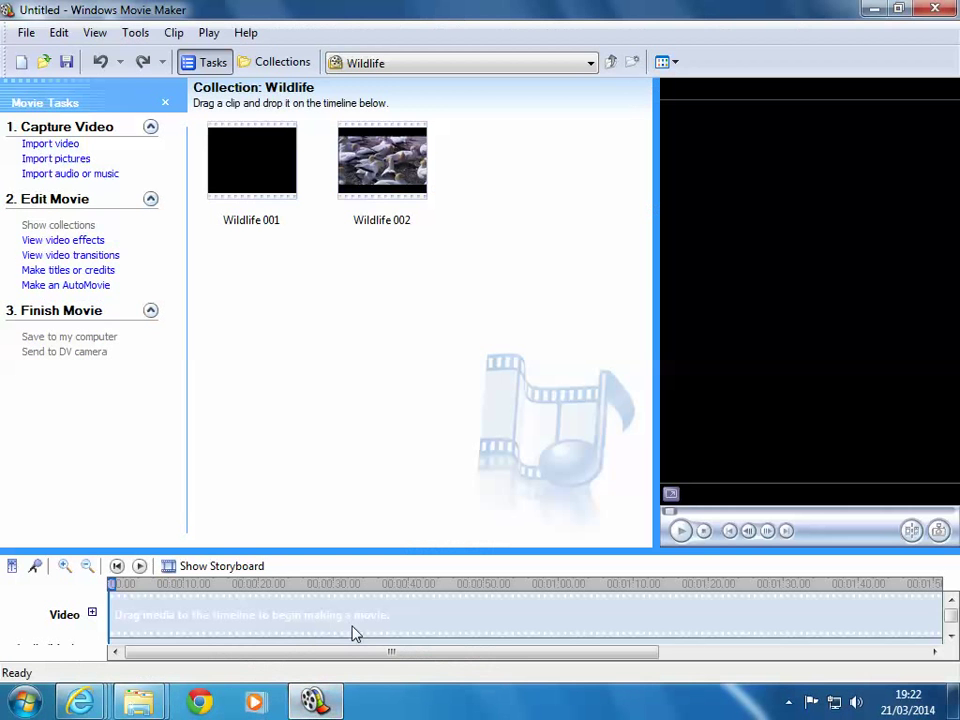
pyautogui.click(24, 700)
pyautogui.click(100, 620)
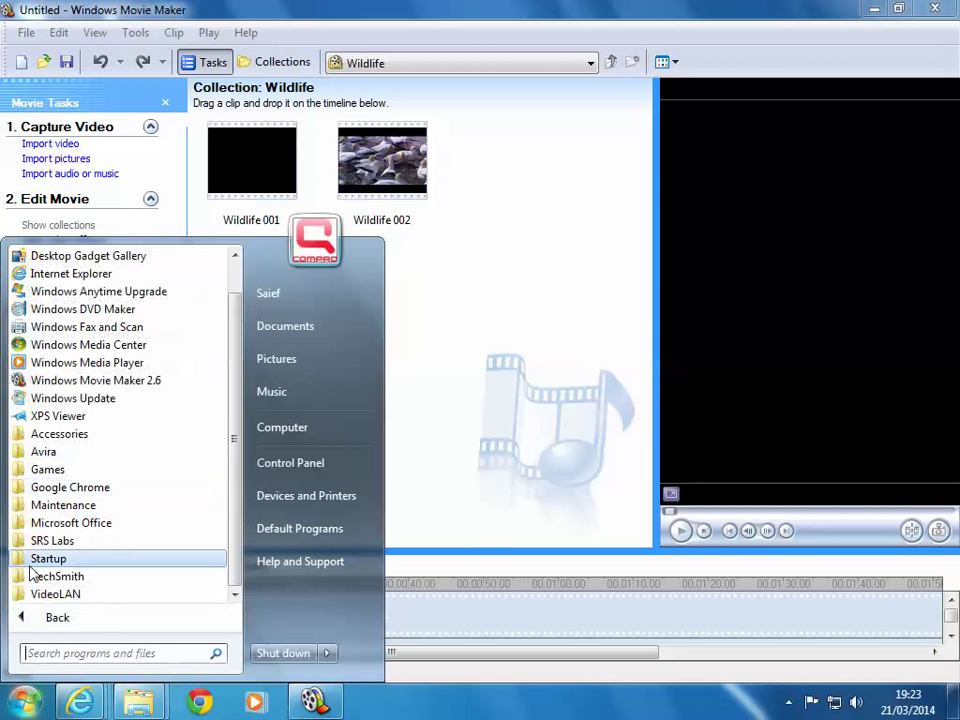
pyautogui.click(42, 434)
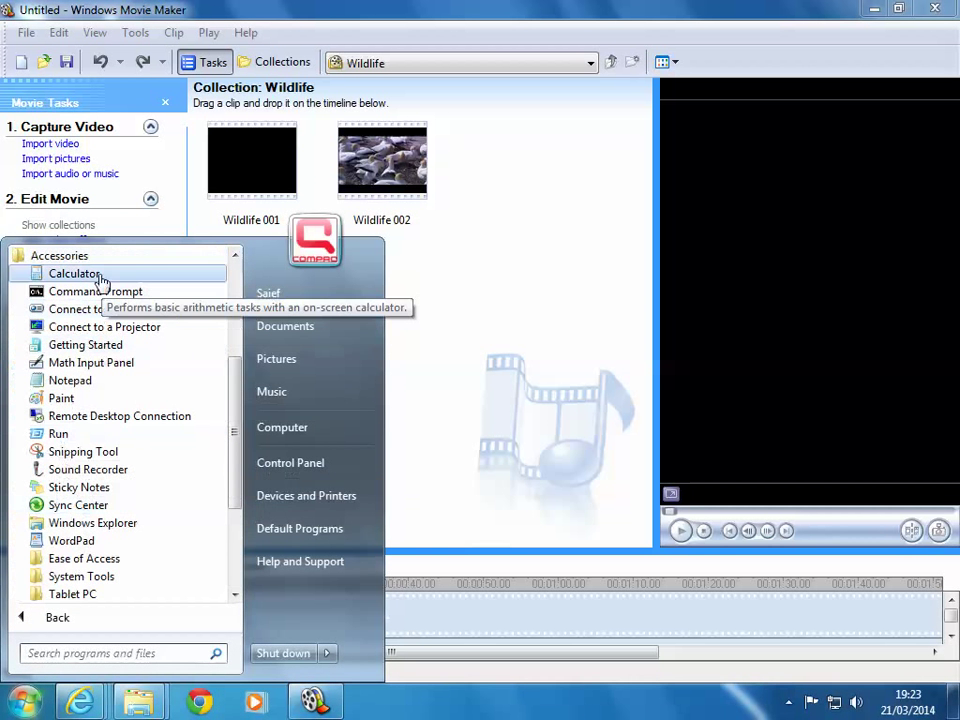
pyautogui.click(85, 380)
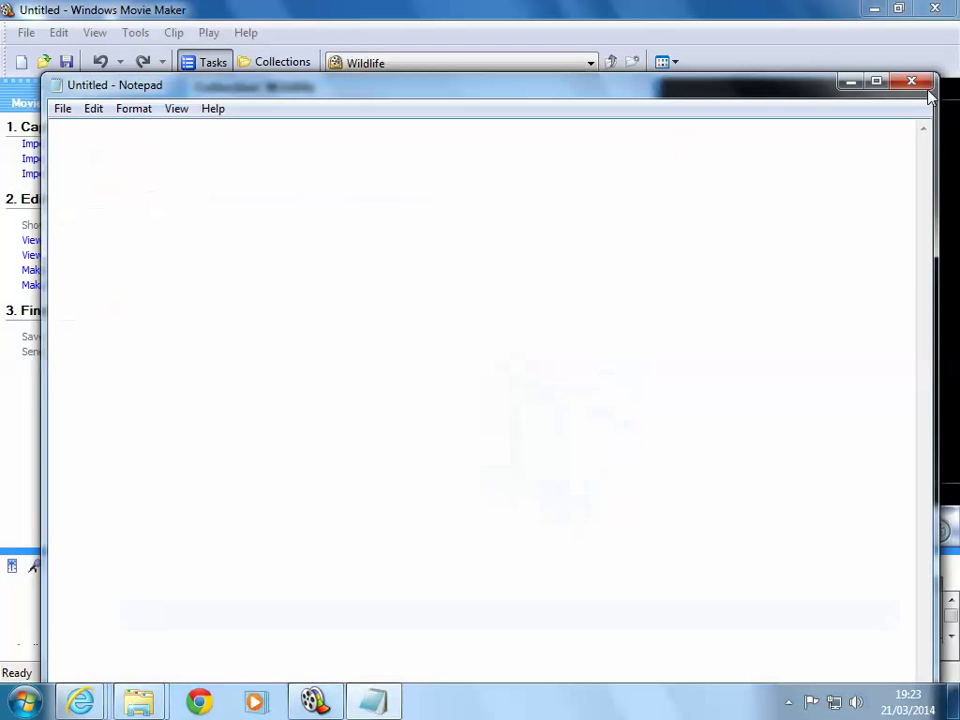
pyautogui.rightClick(521, 262)
pyautogui.click(926, 88)
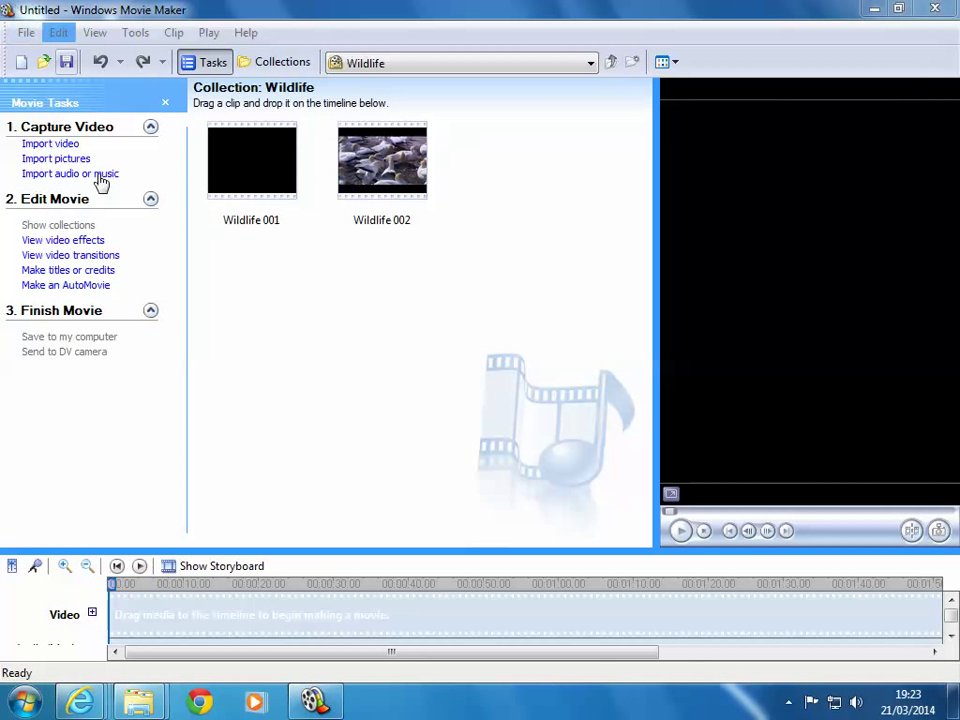
pyautogui.moveTo(138, 701)
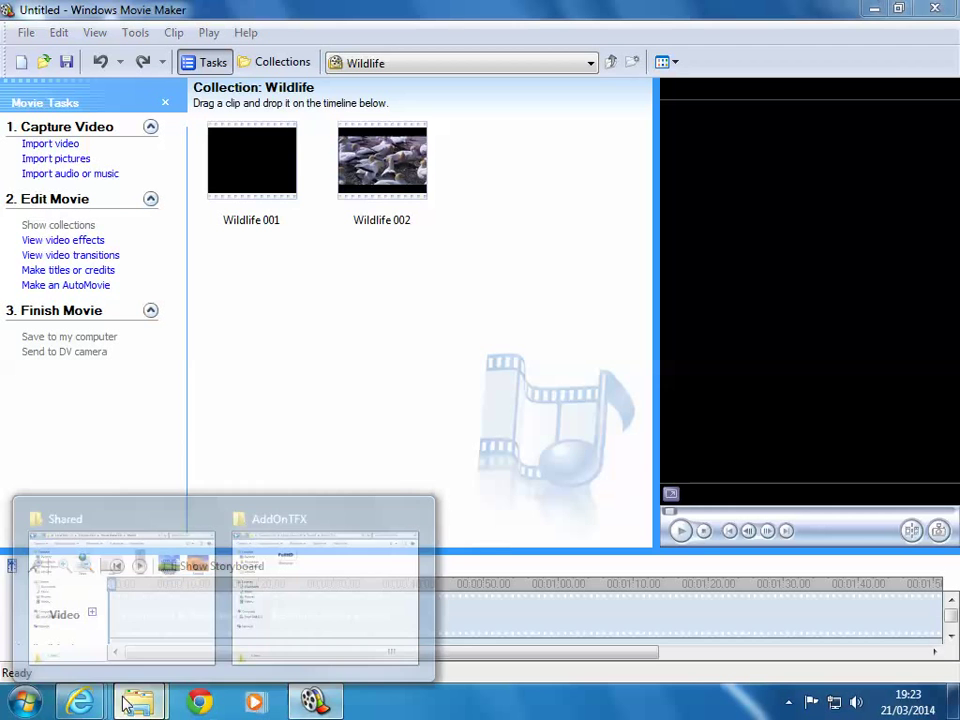
# Step: Copy Mylogo.xml from the Documents library
pyautogui.click(317, 621)
pyautogui.click(236, 326)
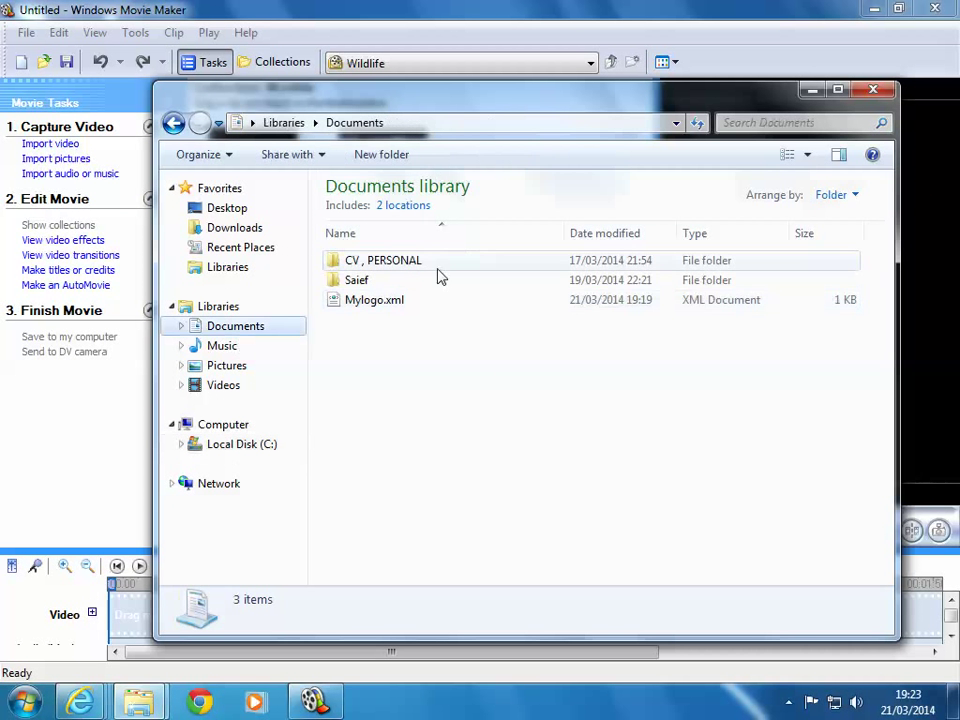
pyautogui.click(385, 303)
pyautogui.rightClick(388, 304)
pyautogui.click(440, 508)
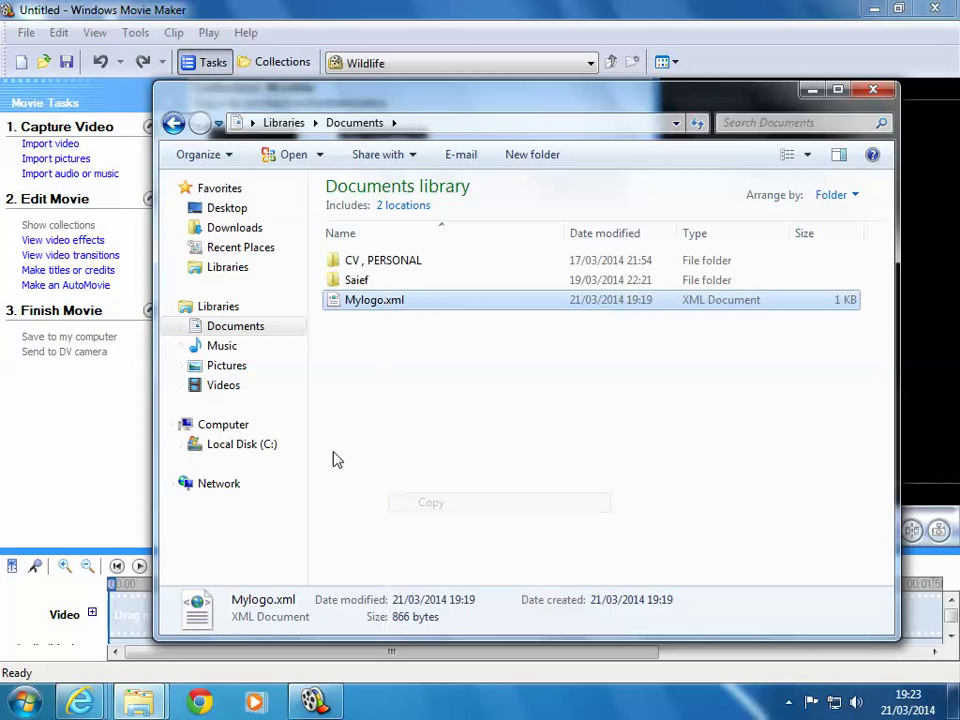
# Step: Paste Mylogo.xml into AddOnTFX, granting administrator permission
pyautogui.click(174, 122)
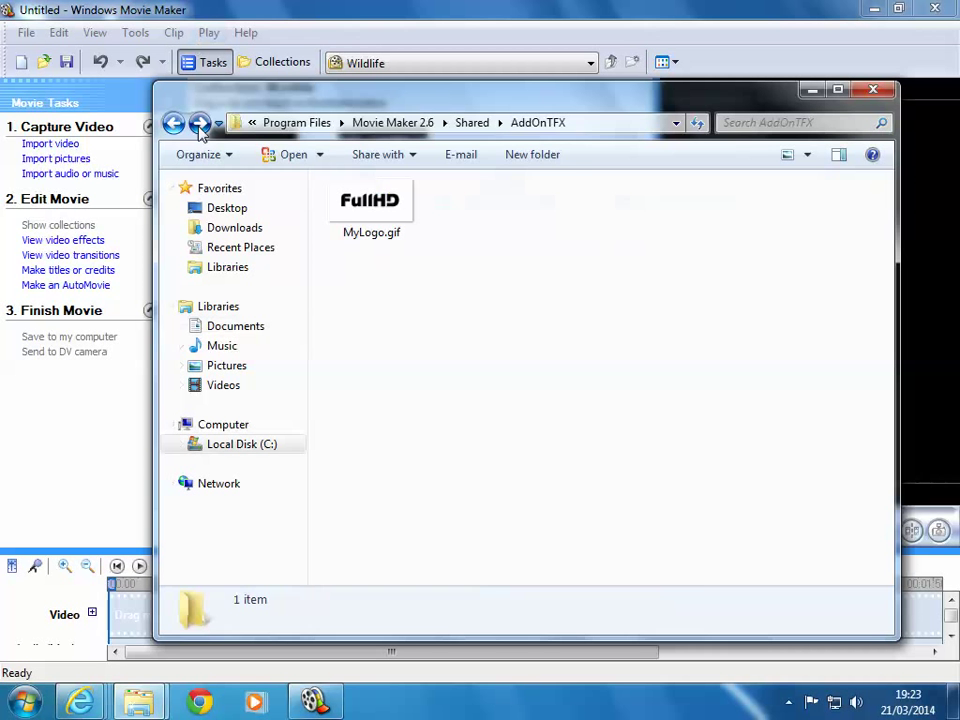
pyautogui.rightClick(425, 306)
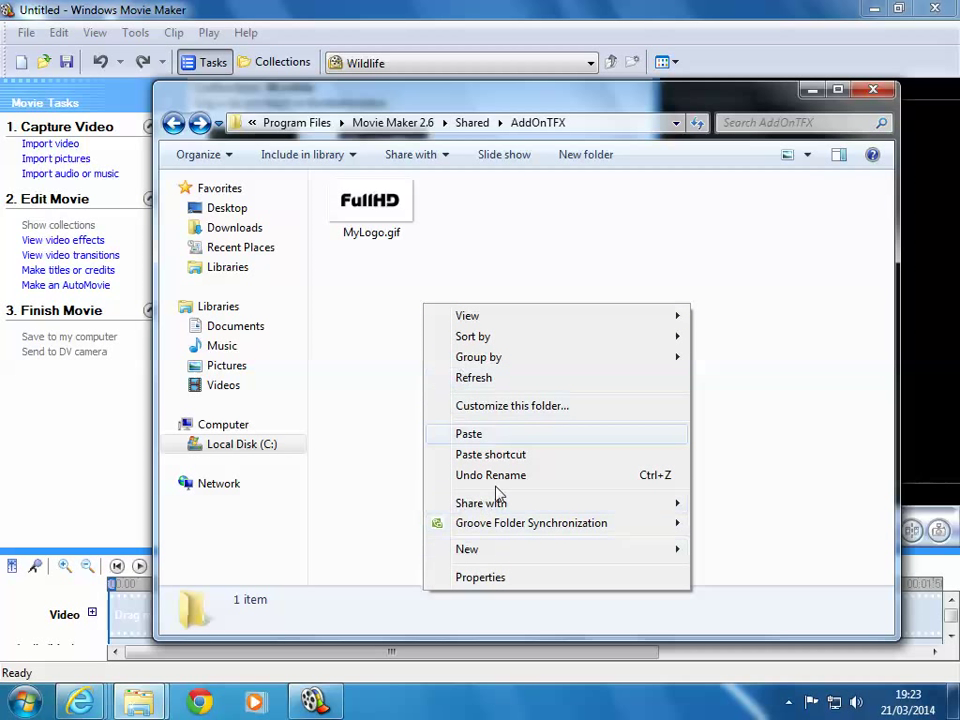
pyautogui.click(479, 434)
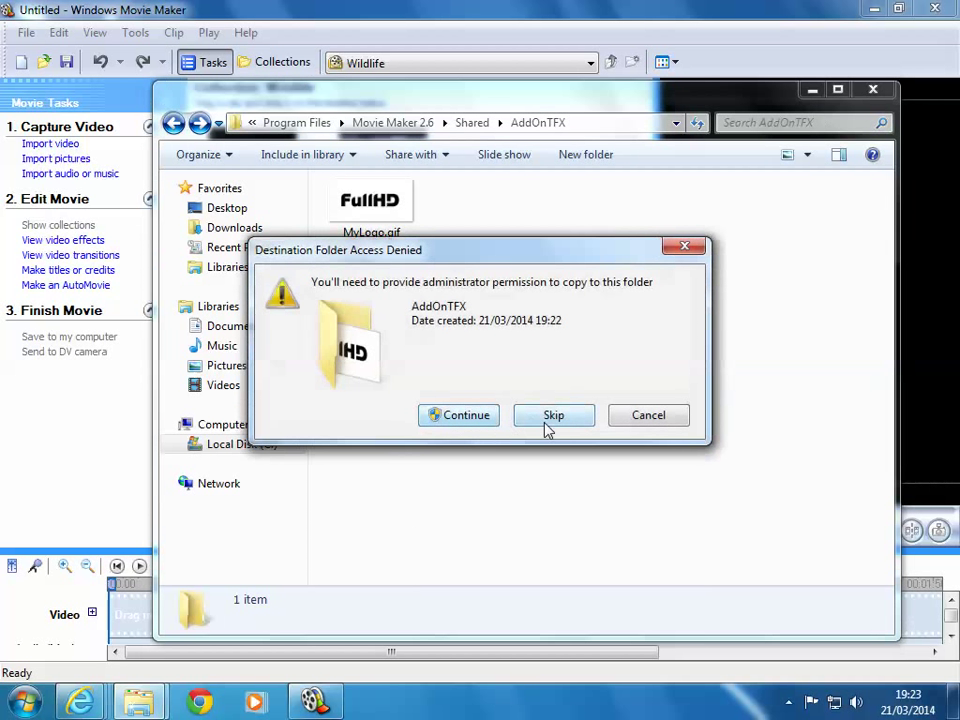
pyautogui.click(461, 415)
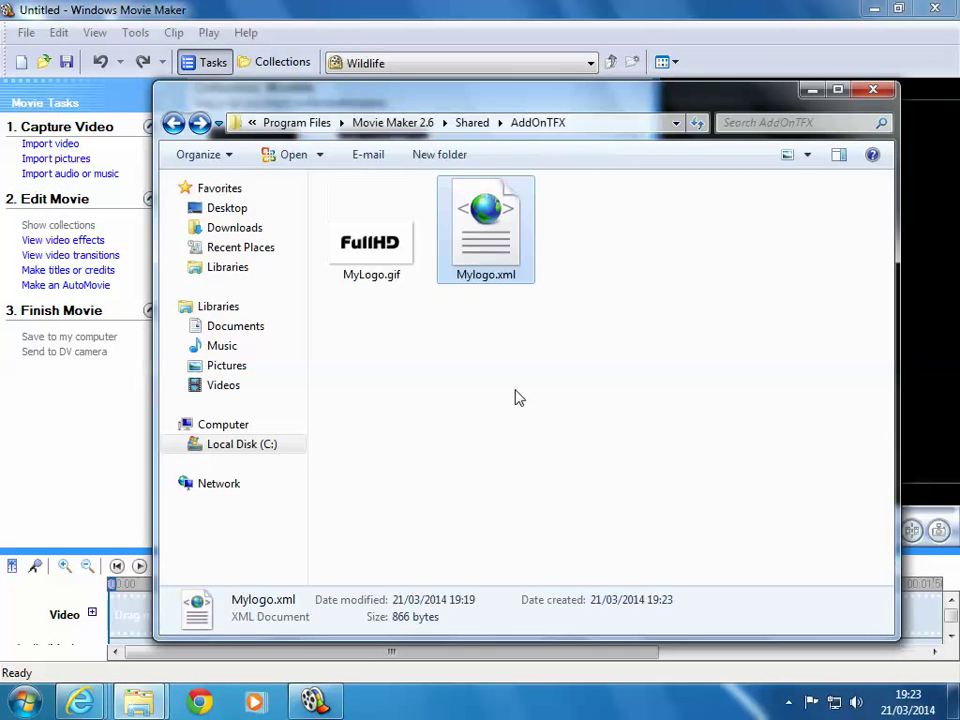
pyautogui.click(519, 398)
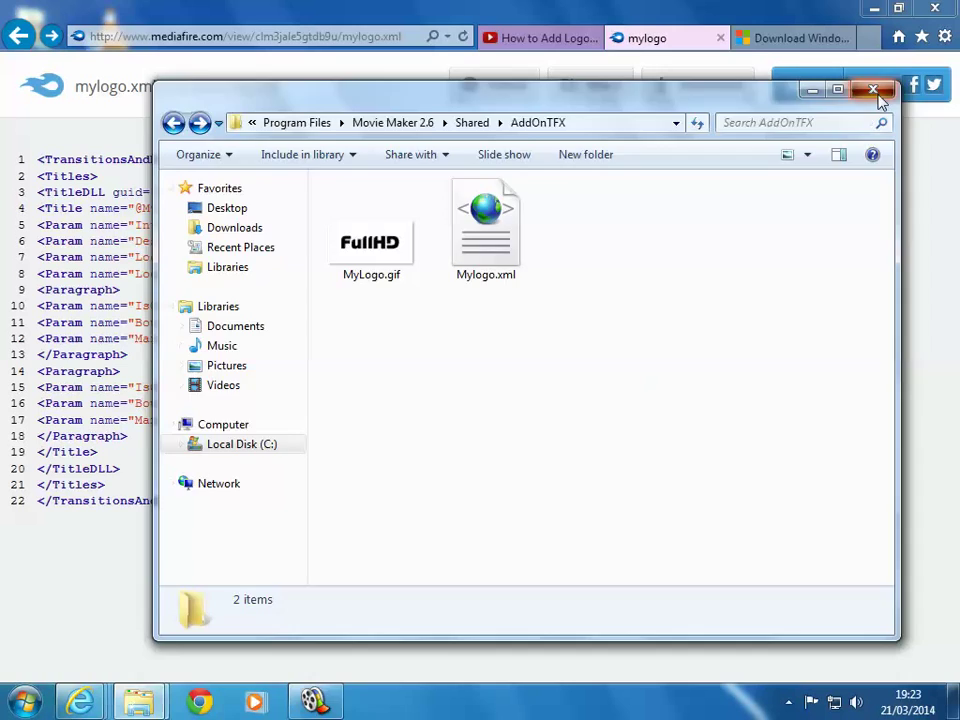
# Step: Close the AddOnTFX Explorer window, Media Player and the running Movie Maker
pyautogui.click(874, 91)
pyautogui.click(872, 9)
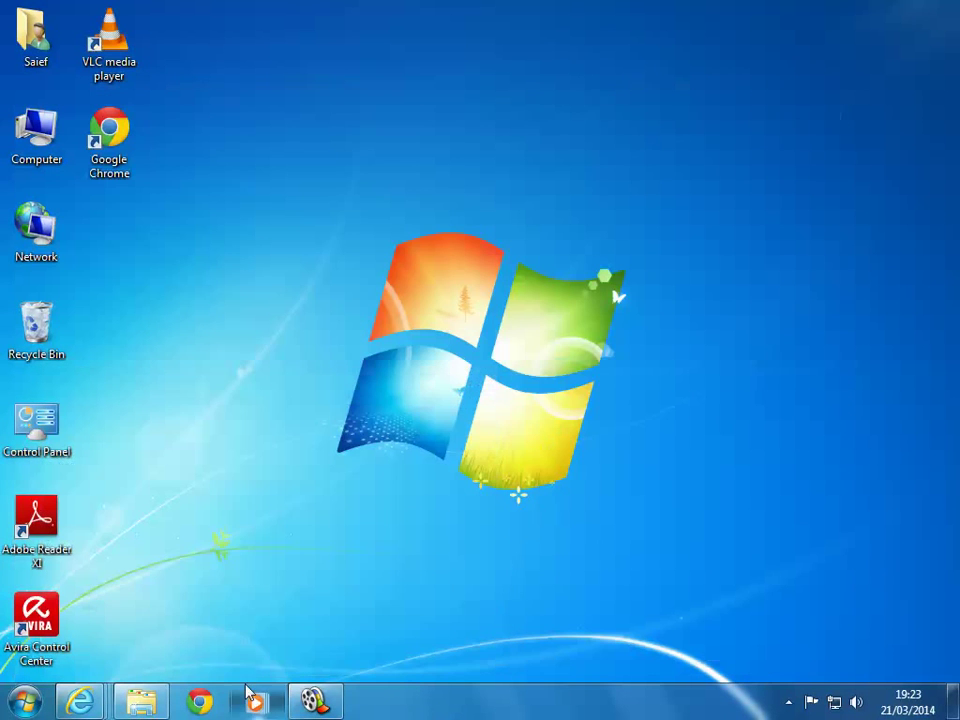
pyautogui.click(254, 701)
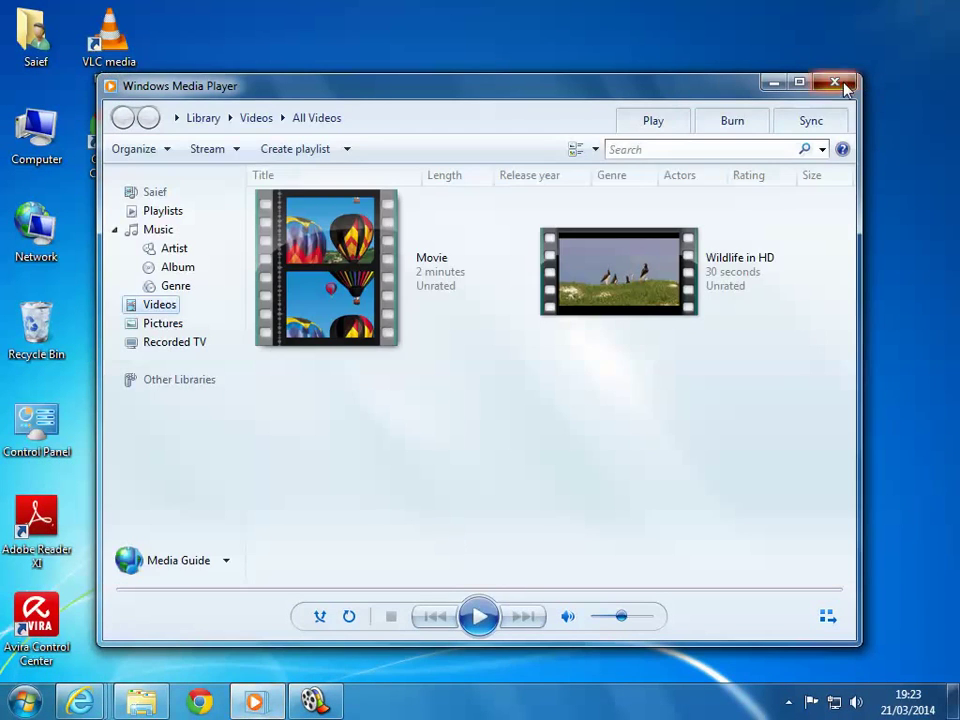
pyautogui.click(843, 84)
pyautogui.click(400, 545)
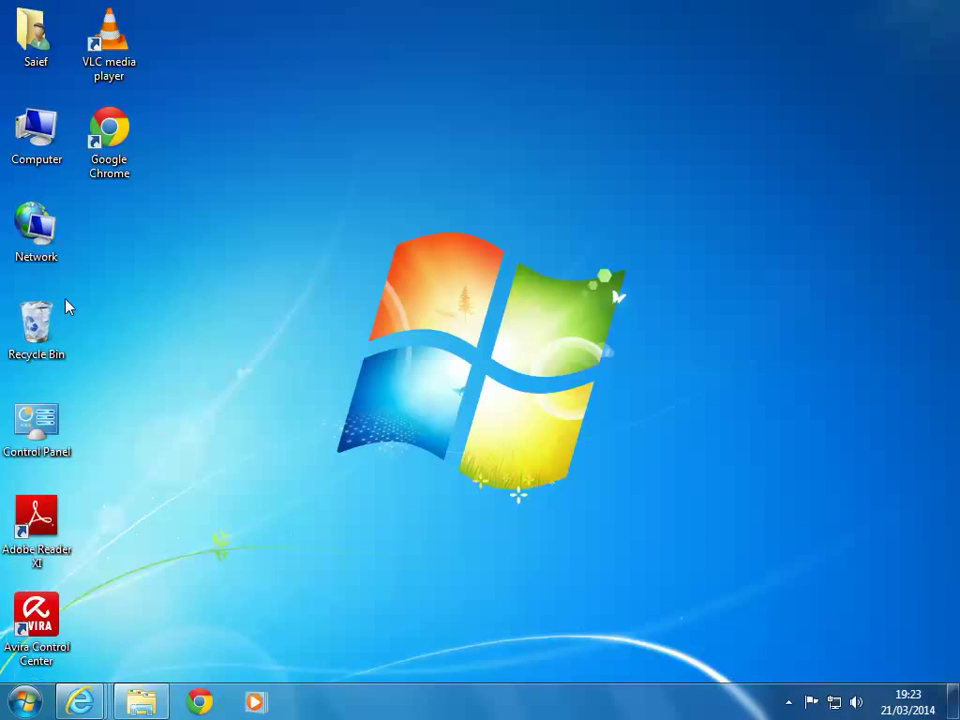
# Step: Relaunch Windows Movie Maker 2.6 from the Start menu and close the Avira pop-up
pyautogui.press('super')
pyautogui.click(57, 372)
pyautogui.press('super')
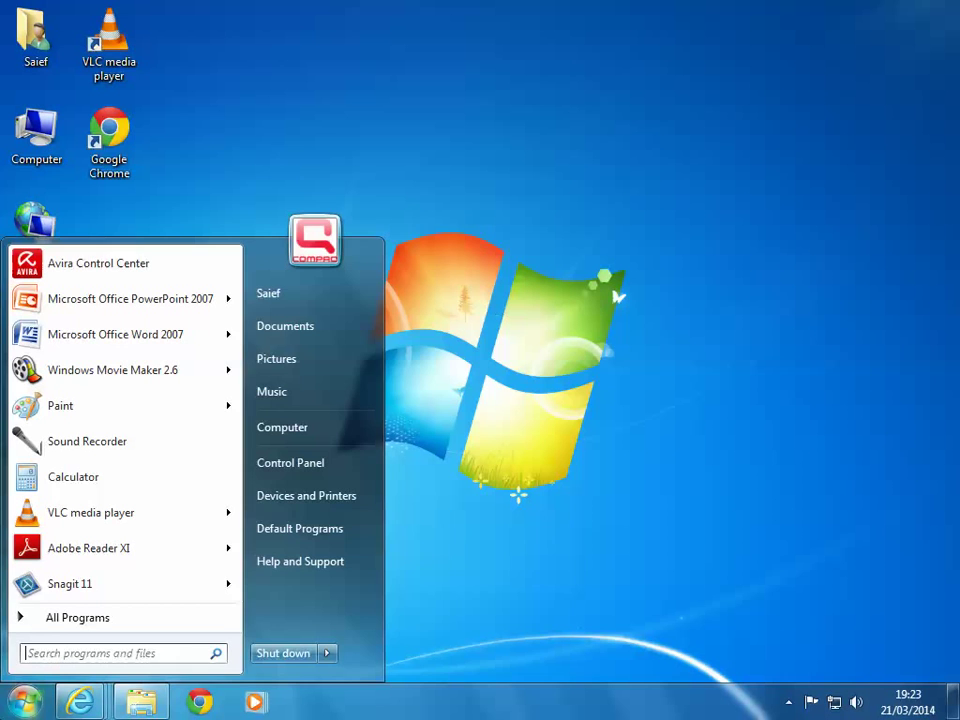
pyautogui.click(95, 370)
pyautogui.press('super')
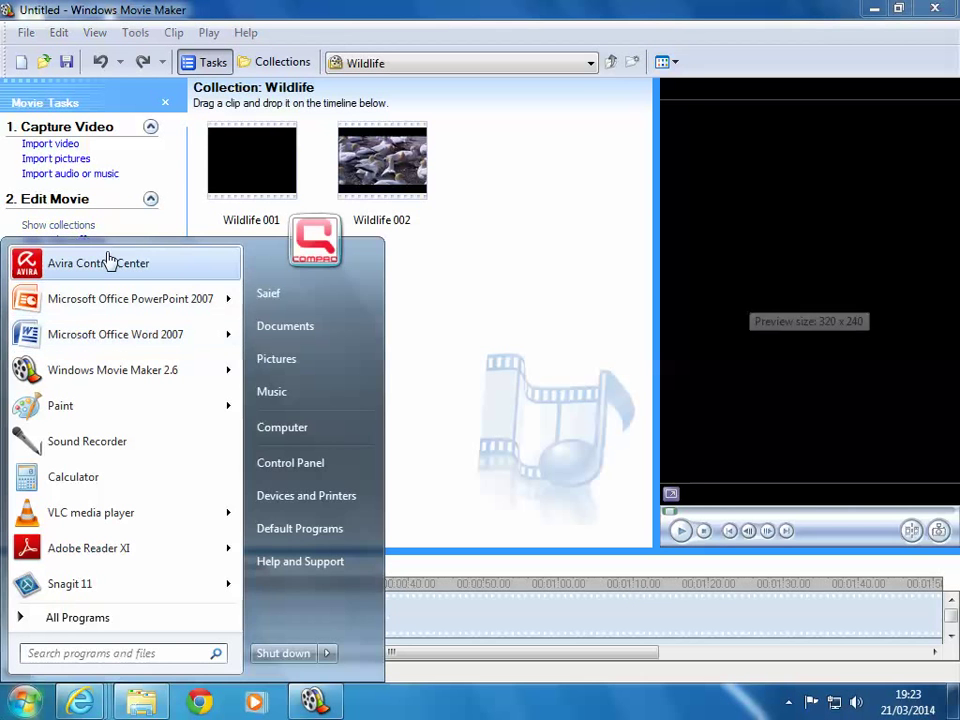
pyautogui.press('super')
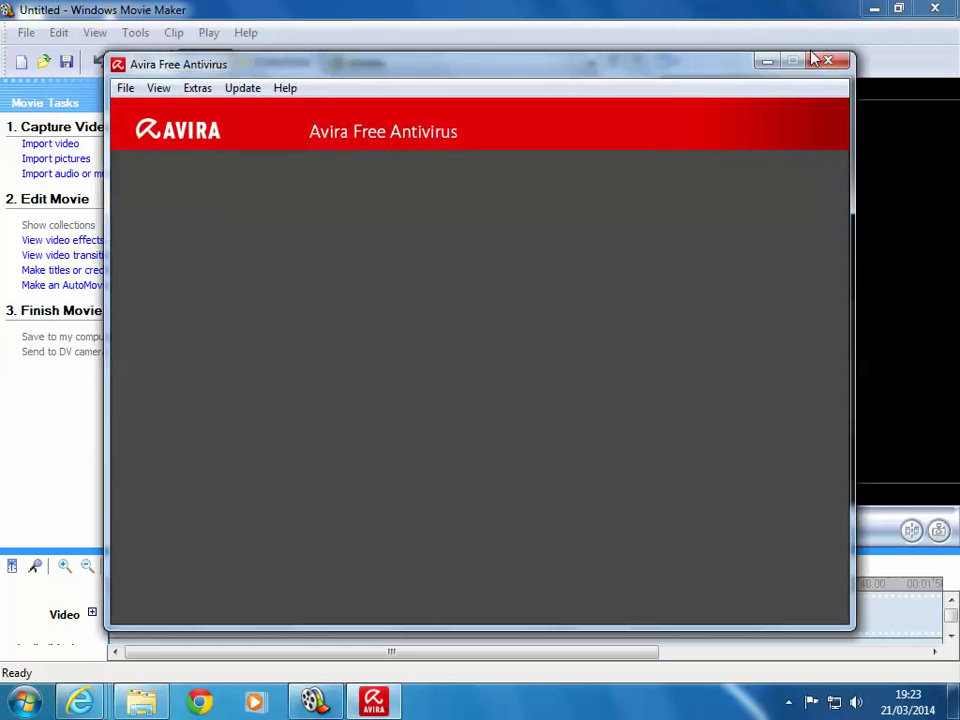
pyautogui.hotkey('alt', 'F4')
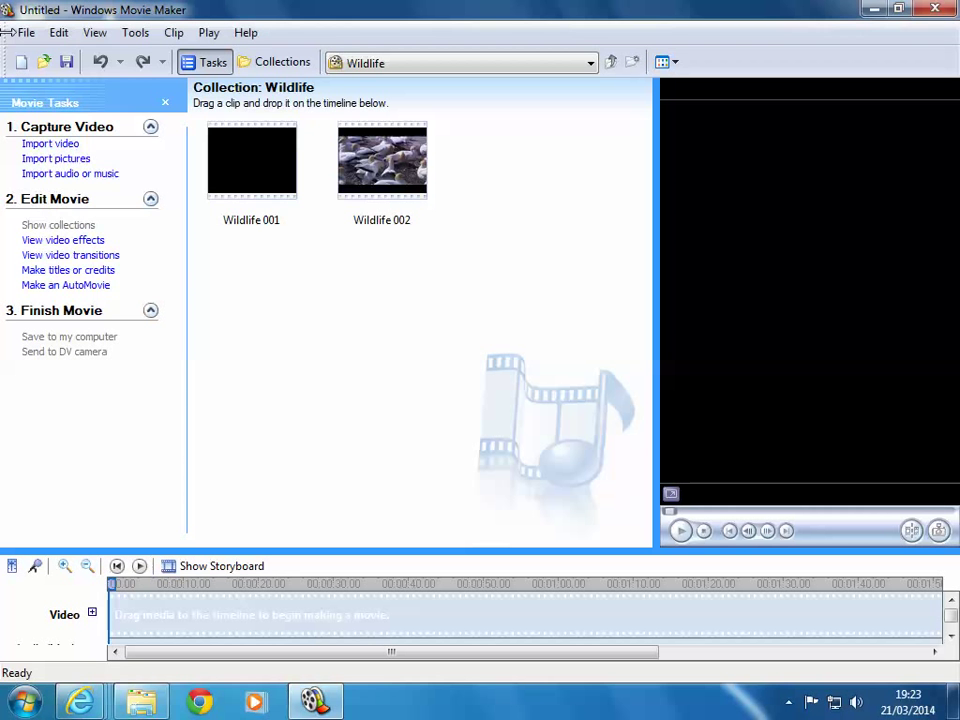
# Step: Place Wildlife 001 then Wildlife 002 on the Video track and choose 'Make titles or credits'
pyautogui.click(26, 32)
pyautogui.click(258, 192)
pyautogui.moveTo(233, 200); pyautogui.dragTo(130, 612)
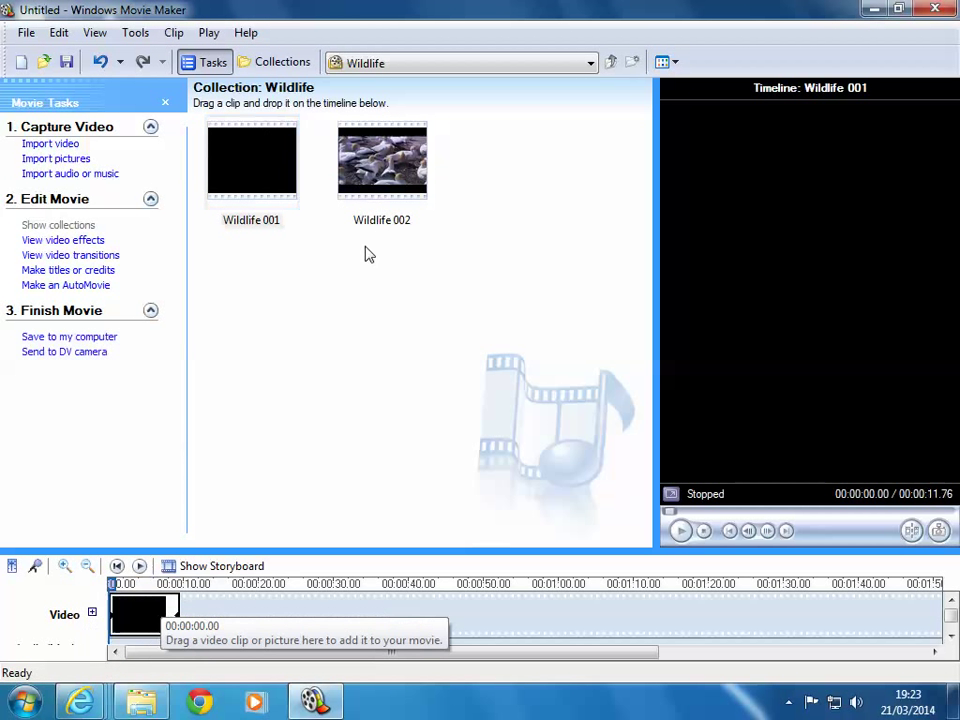
pyautogui.moveTo(380, 180); pyautogui.dragTo(280, 605)
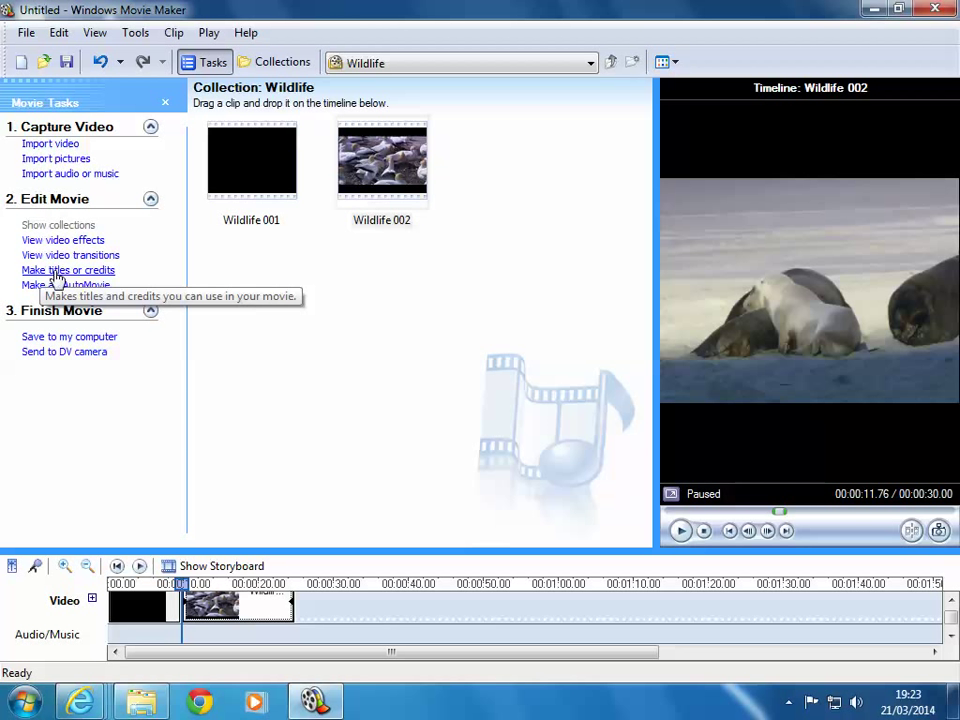
pyautogui.click(95, 270)
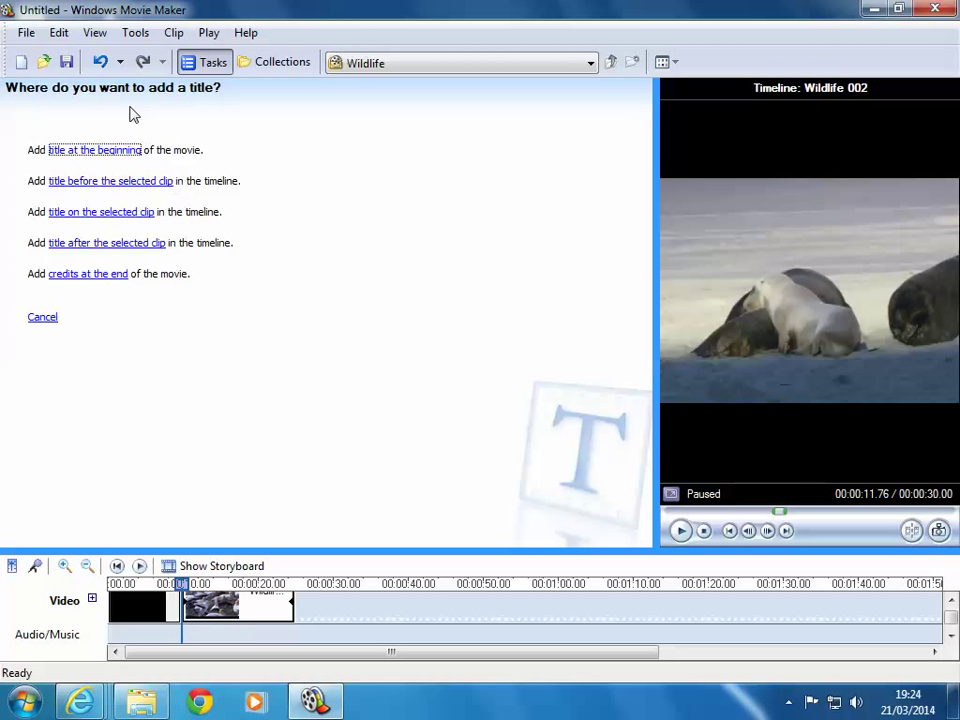
# Step: Pick a title on the selected clip and scroll through the title animation list
pyautogui.click(147, 218)
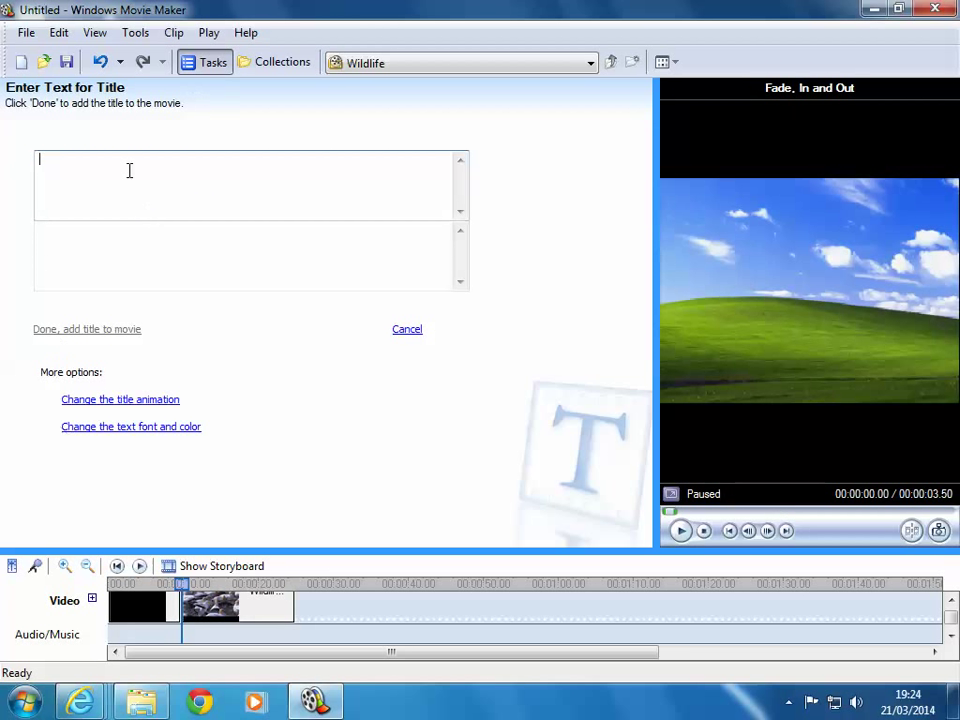
pyautogui.click(125, 400)
pyautogui.click(124, 280)
pyautogui.scroll(-1, 122, 216)
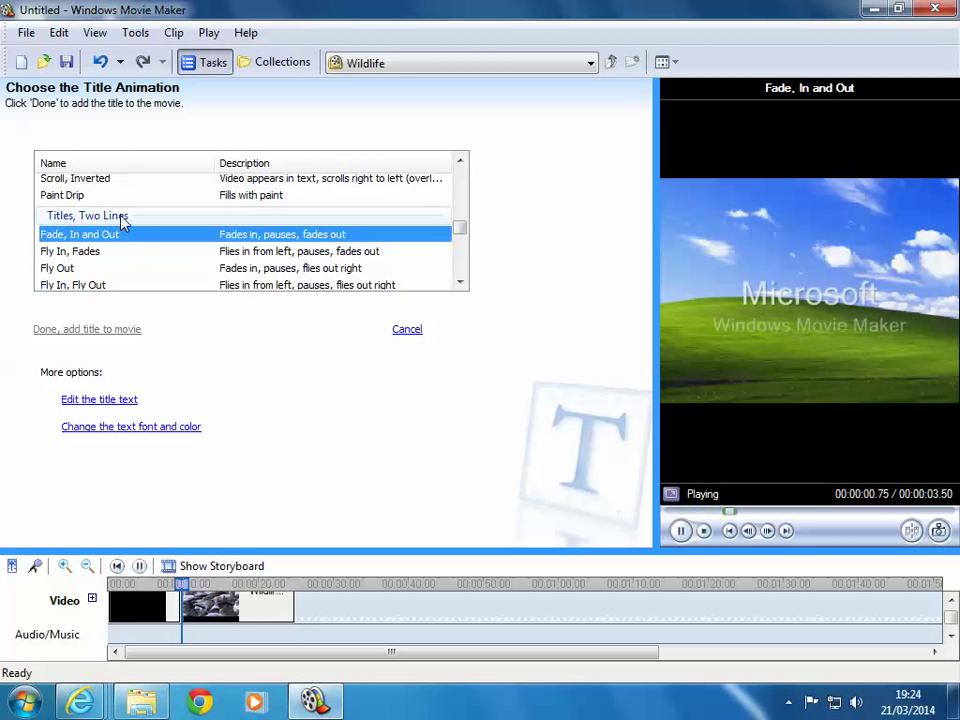
pyautogui.scroll(1, 124, 210)
pyautogui.scroll(-1, 124, 208)
pyautogui.scroll(3, 124, 209)
pyautogui.scroll(6, 124, 209)
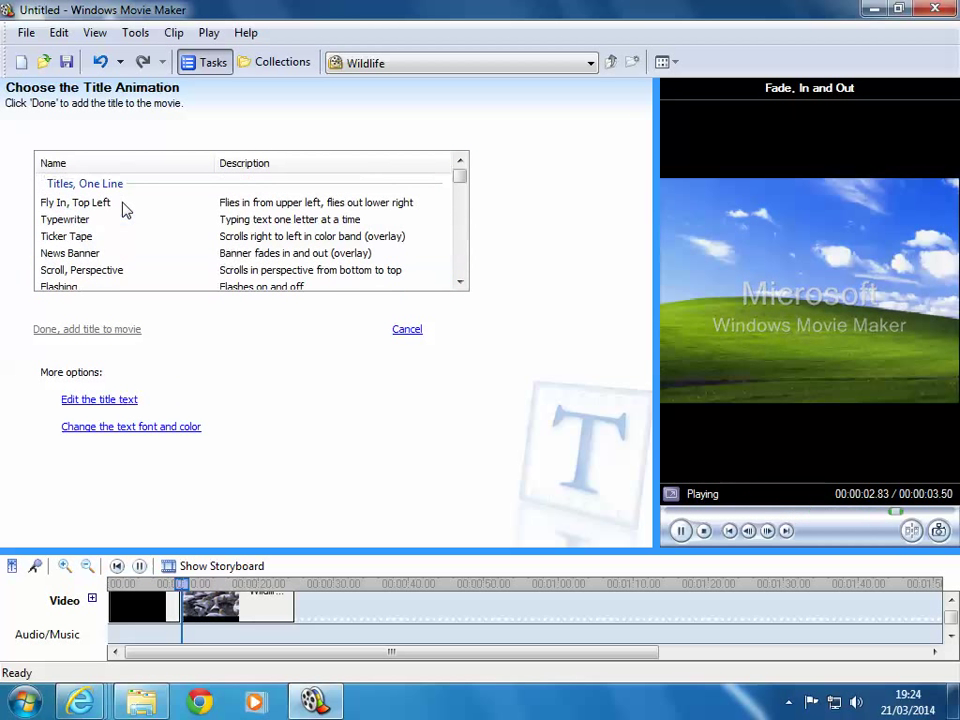
pyautogui.scroll(-4, 124, 209)
pyautogui.scroll(-2, 124, 209)
pyautogui.scroll(-1, 122, 209)
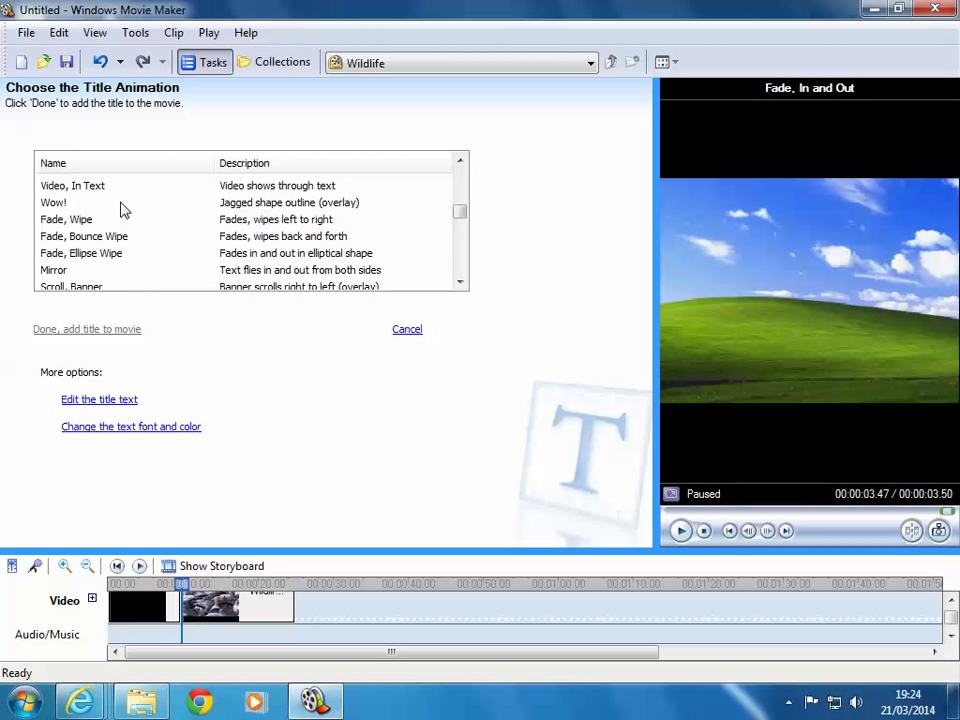
pyautogui.scroll(-1, 122, 209)
pyautogui.scroll(-1, 122, 209)
pyautogui.scroll(-2, 122, 209)
pyautogui.scroll(-2, 122, 209)
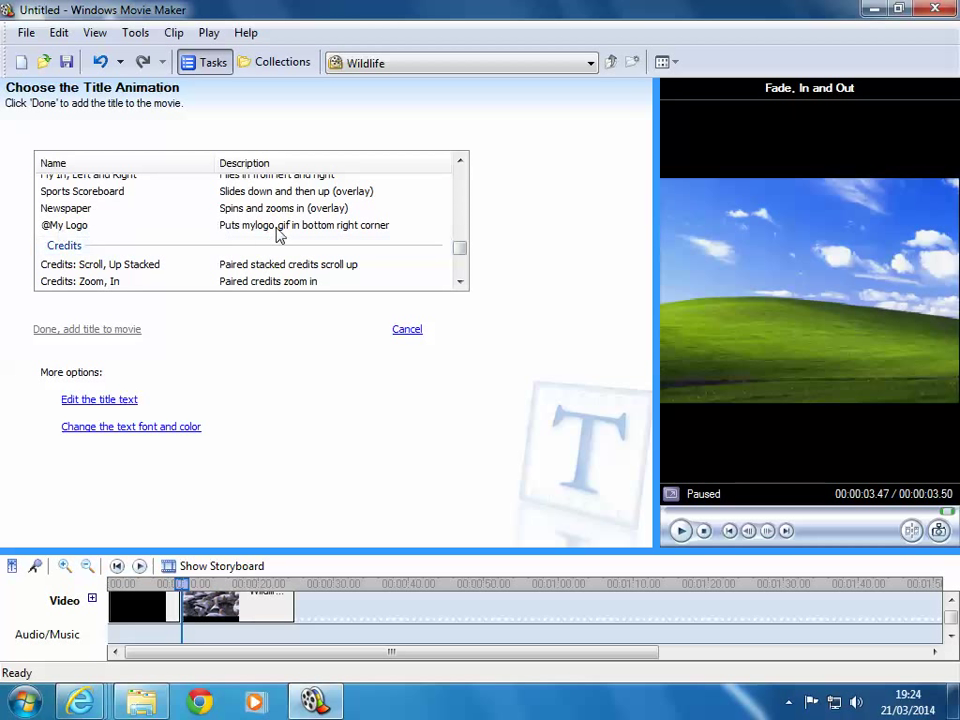
pyautogui.click(57, 228)
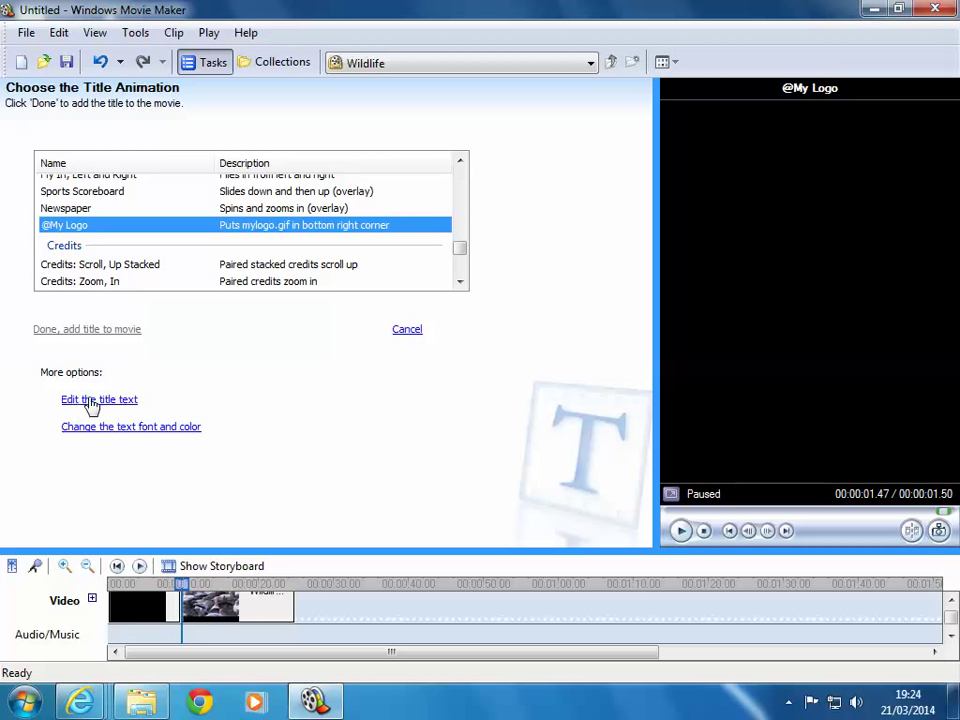
pyautogui.moveTo(182, 583); pyautogui.dragTo(22, 578)
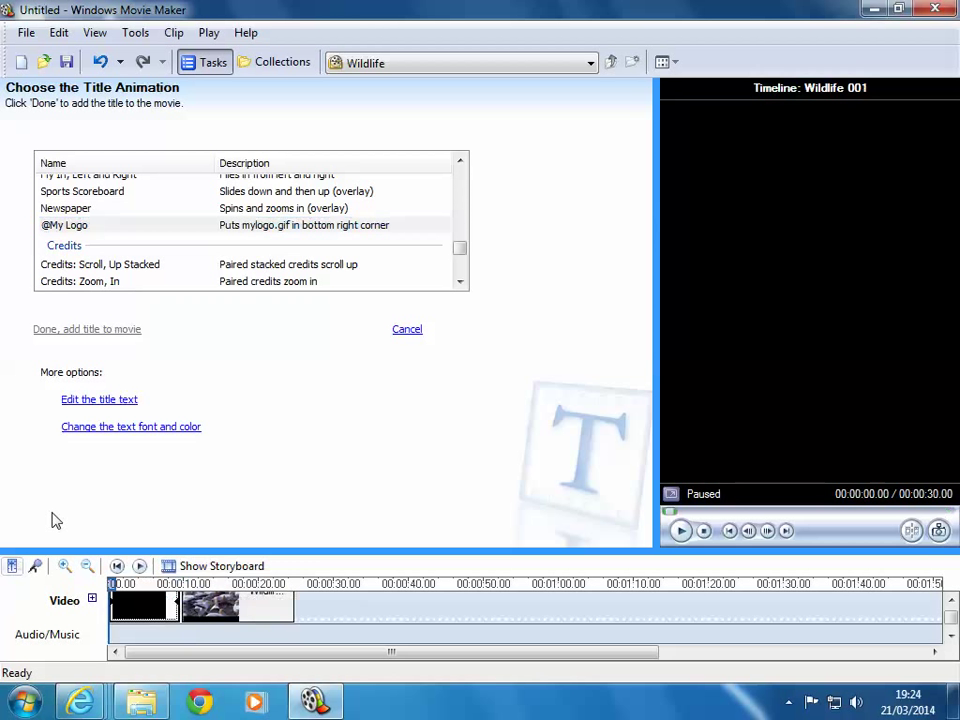
pyautogui.click(84, 228)
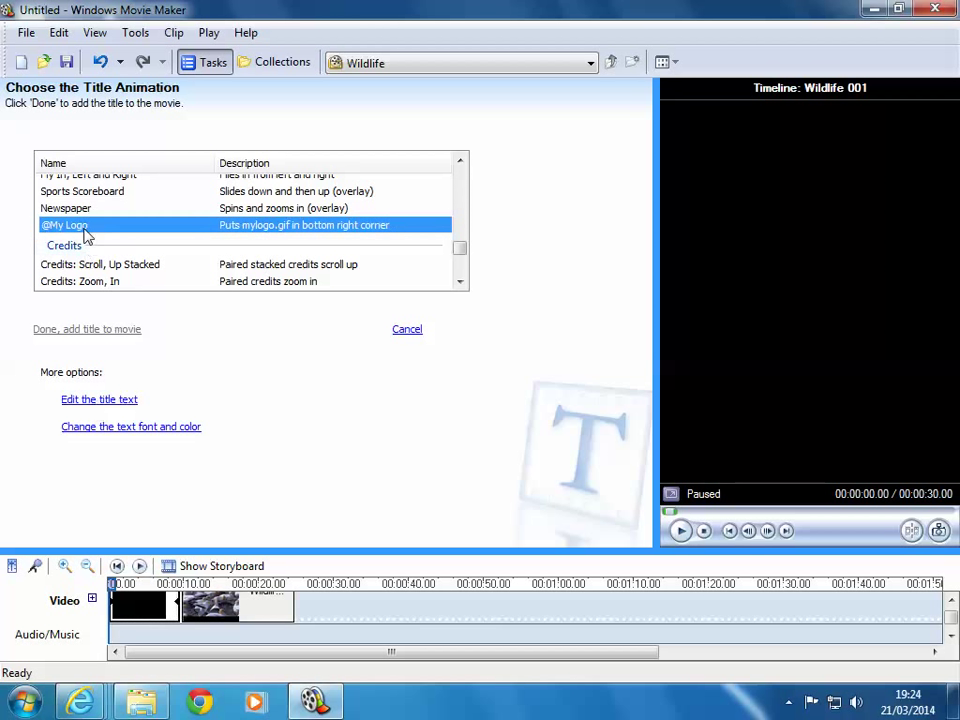
pyautogui.click(124, 401)
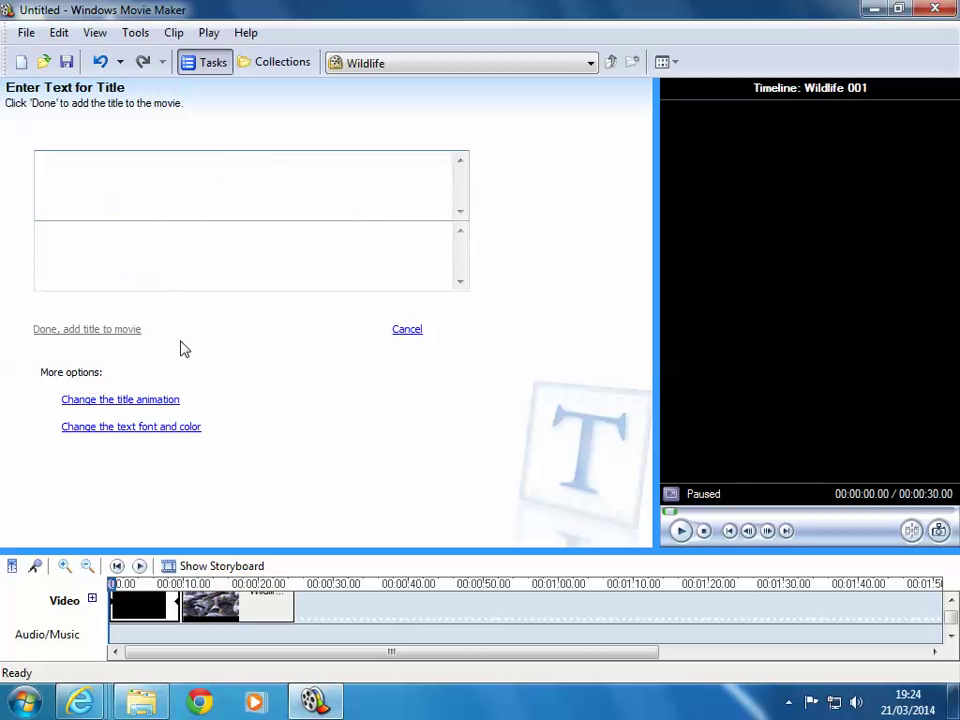
# Step: Add the logo title and stretch its overlay across the whole 30-second movie
pyautogui.click(103, 330)
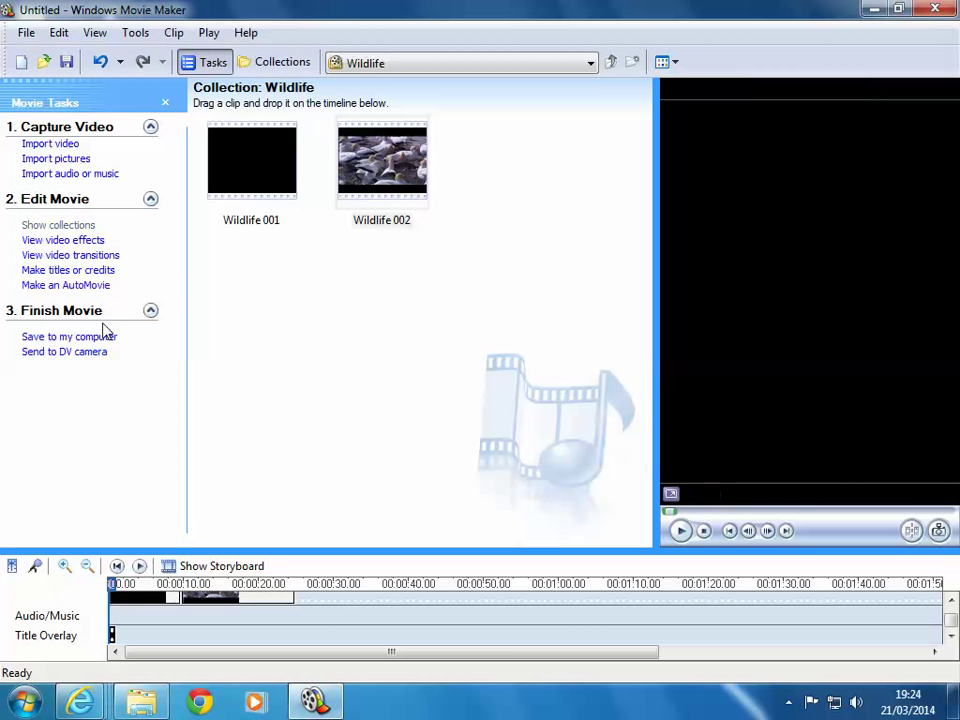
pyautogui.moveTo(117, 633); pyautogui.dragTo(291, 598)
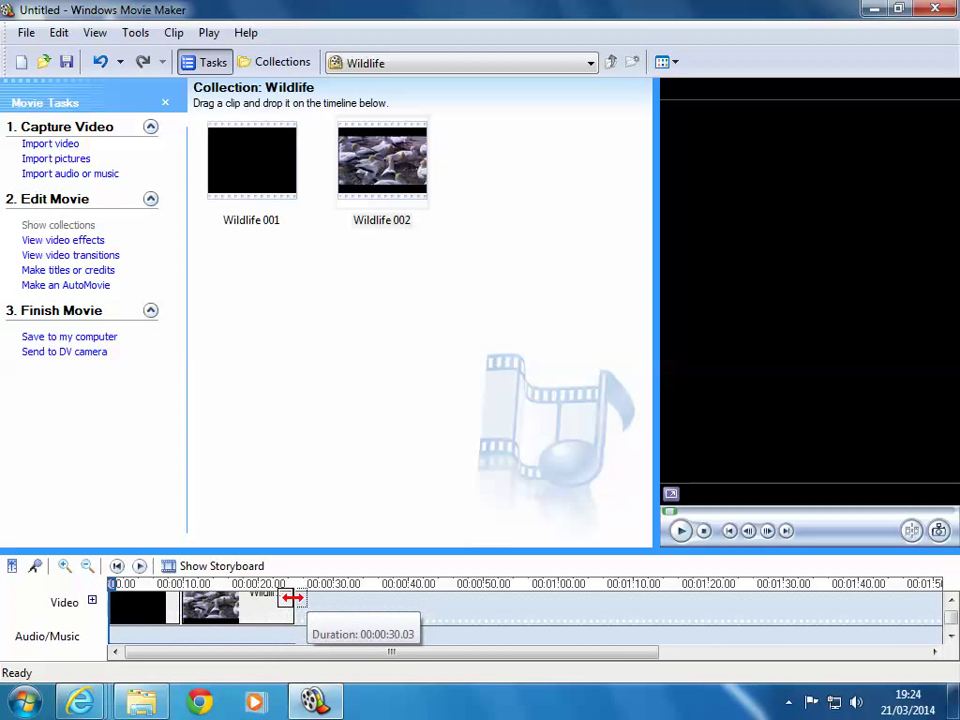
pyautogui.click(140, 566)
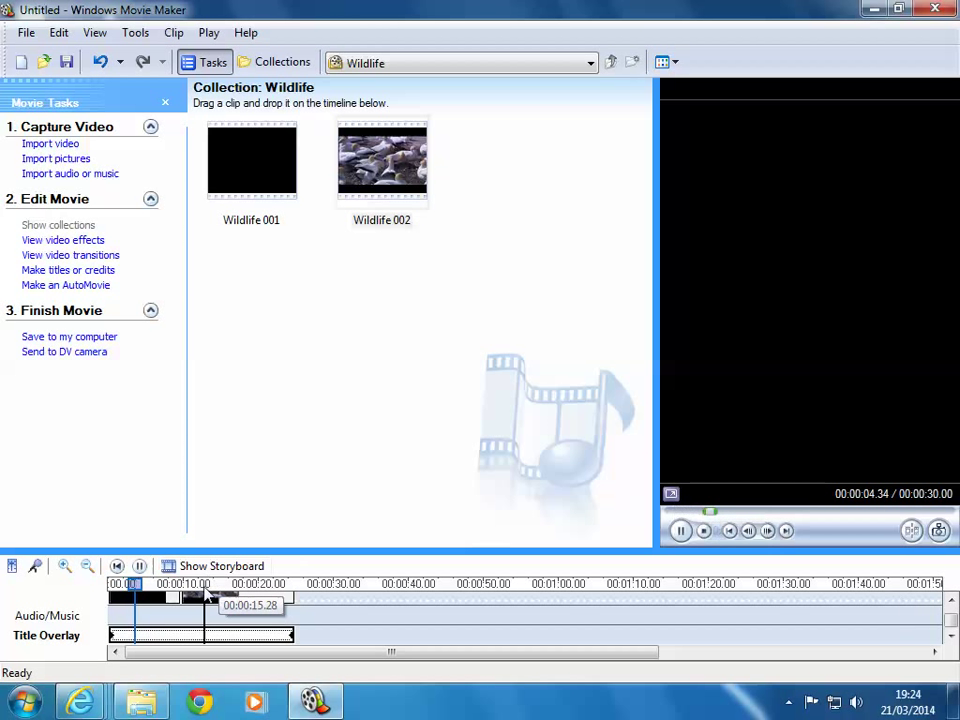
# Step: Preview playback around 16–18 seconds and the Wildlife 002 clip to check the logo
pyautogui.moveTo(147, 585); pyautogui.dragTo(211, 587)
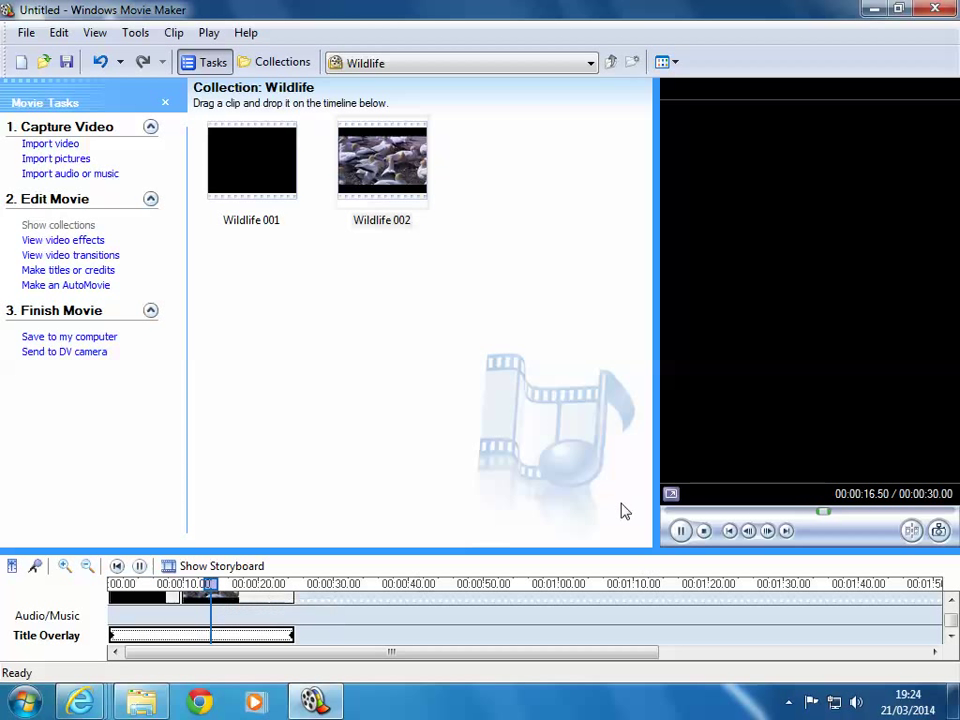
pyautogui.click(416, 186)
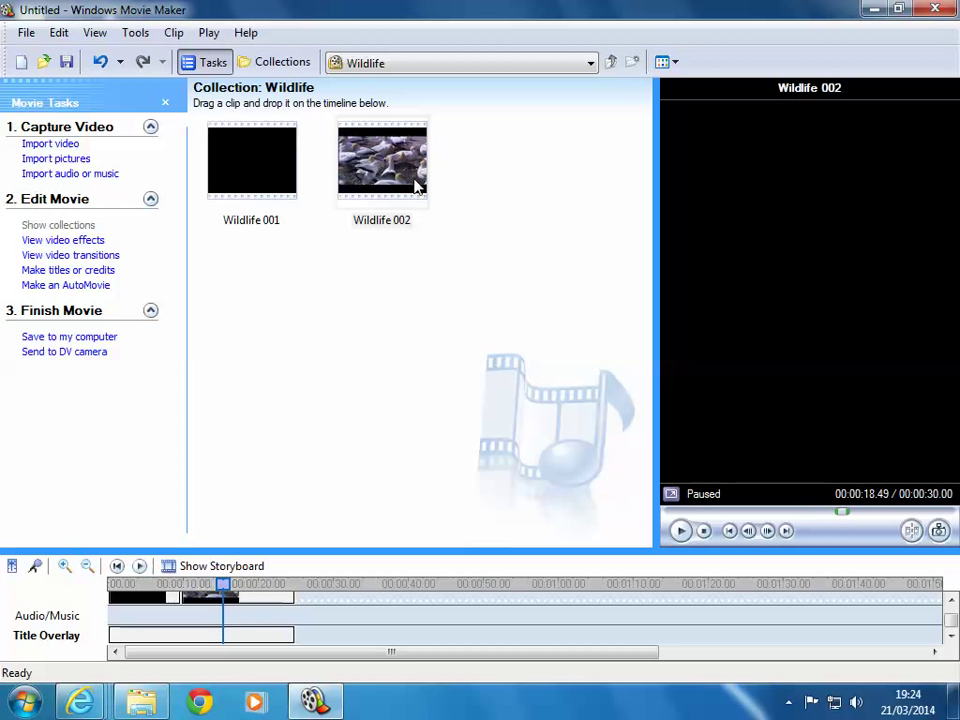
pyautogui.click(223, 585)
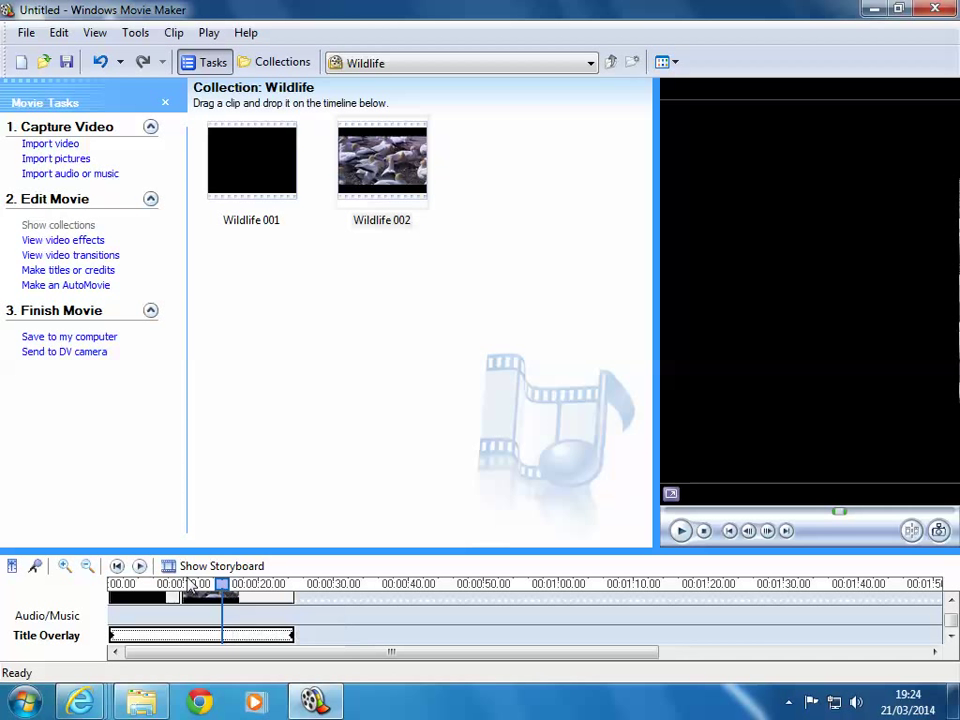
pyautogui.click(140, 566)
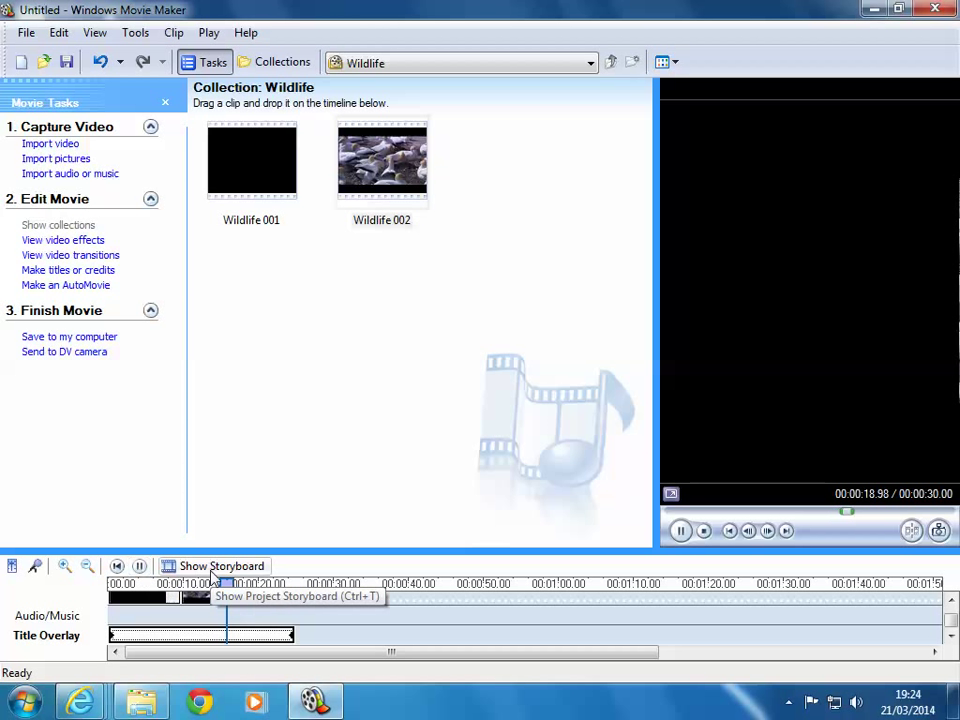
pyautogui.click(849, 511)
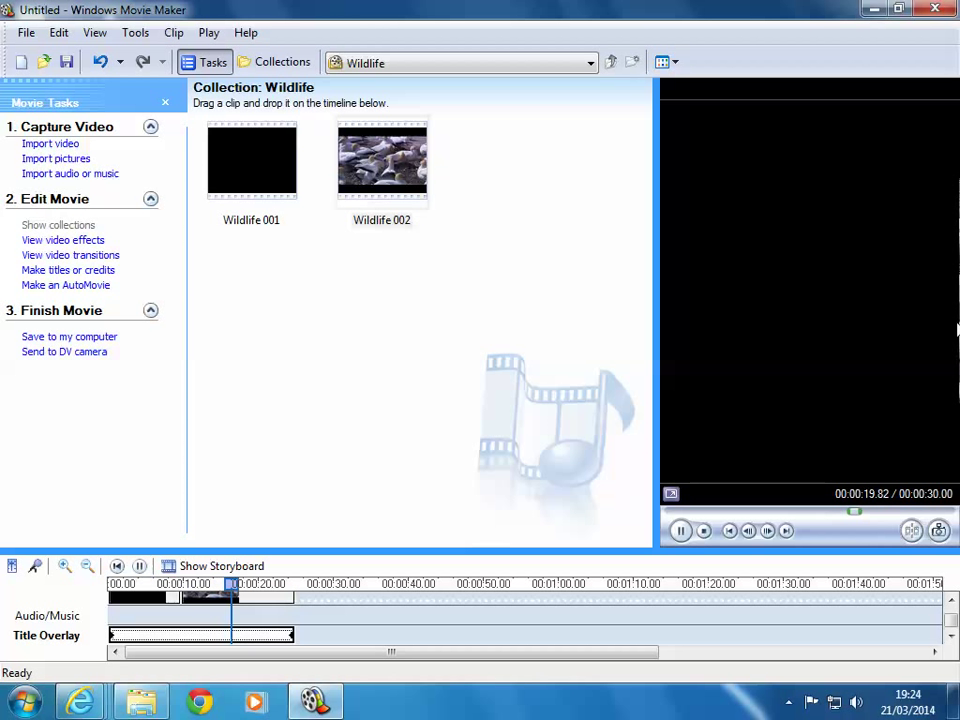
pyautogui.click(372, 200)
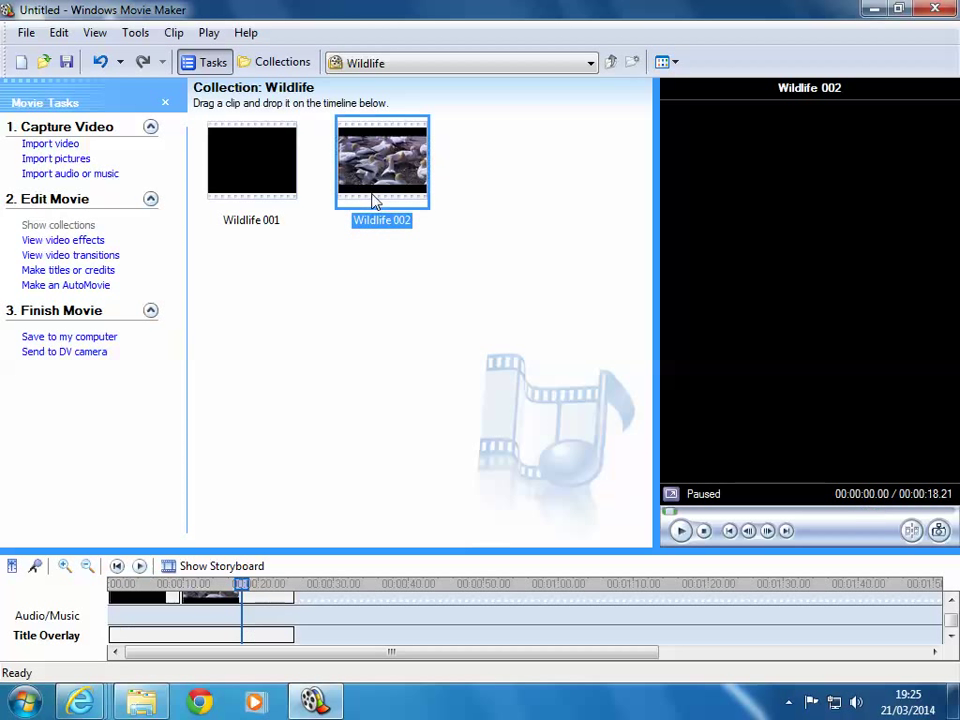
pyautogui.click(304, 422)
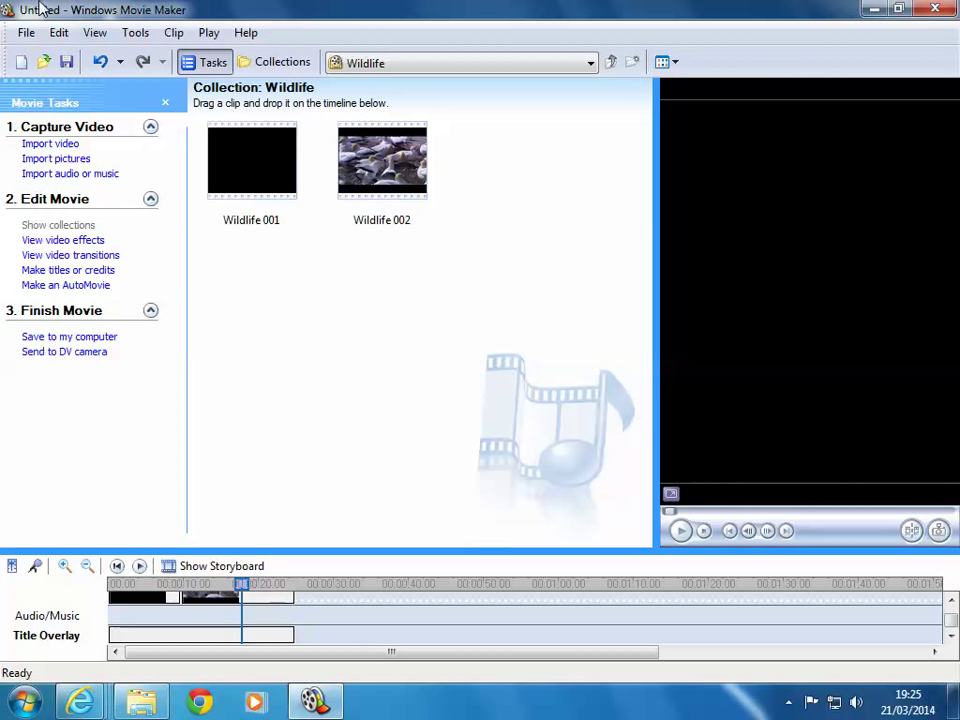